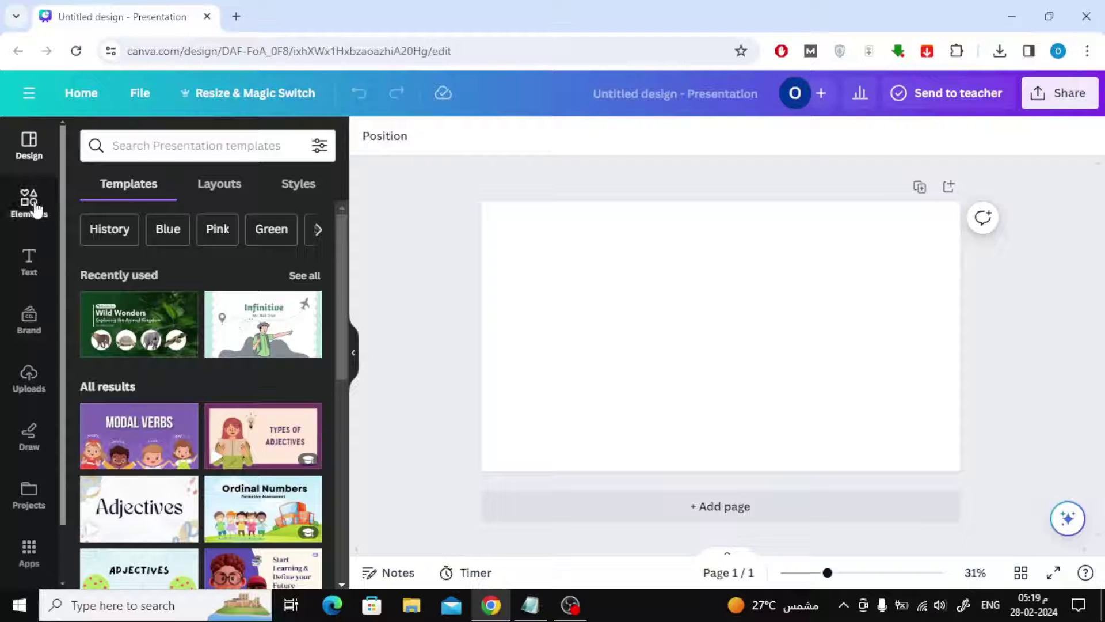
Step: Open the full Shapes collection from the Elements panel
{"action": "left_click", "coordinate": [31, 205]}
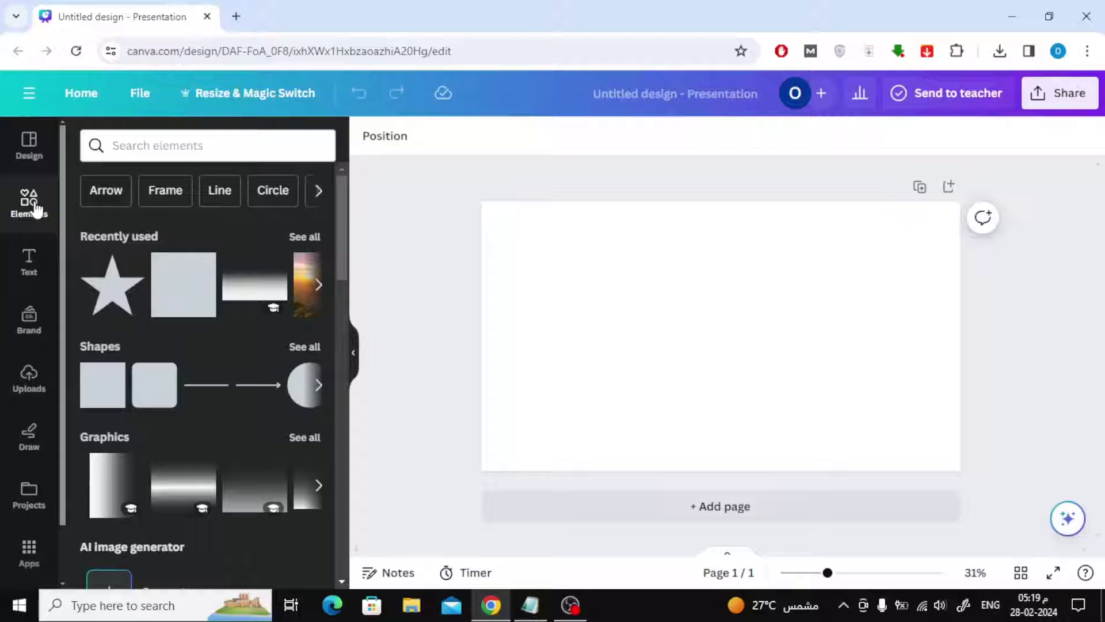
{"action": "left_click", "coordinate": [294, 348]}
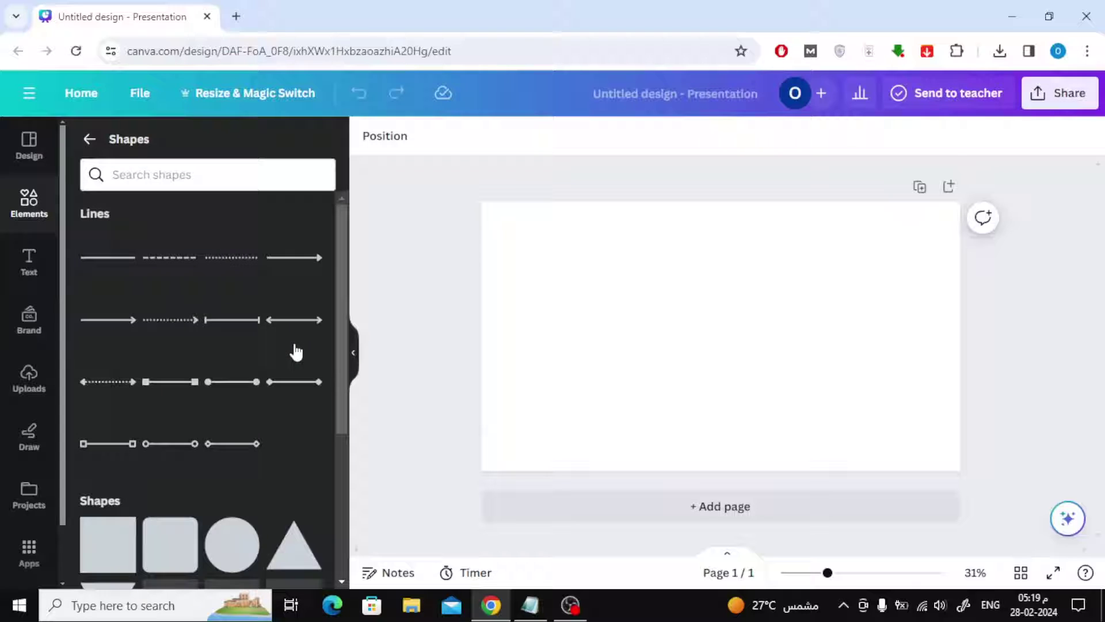
{"action": "scroll", "coordinate": [243, 316], "scroll_direction": "down", "scroll_amount": 3}
{"action": "scroll", "coordinate": [242, 317], "scroll_direction": "down", "scroll_amount": 2}
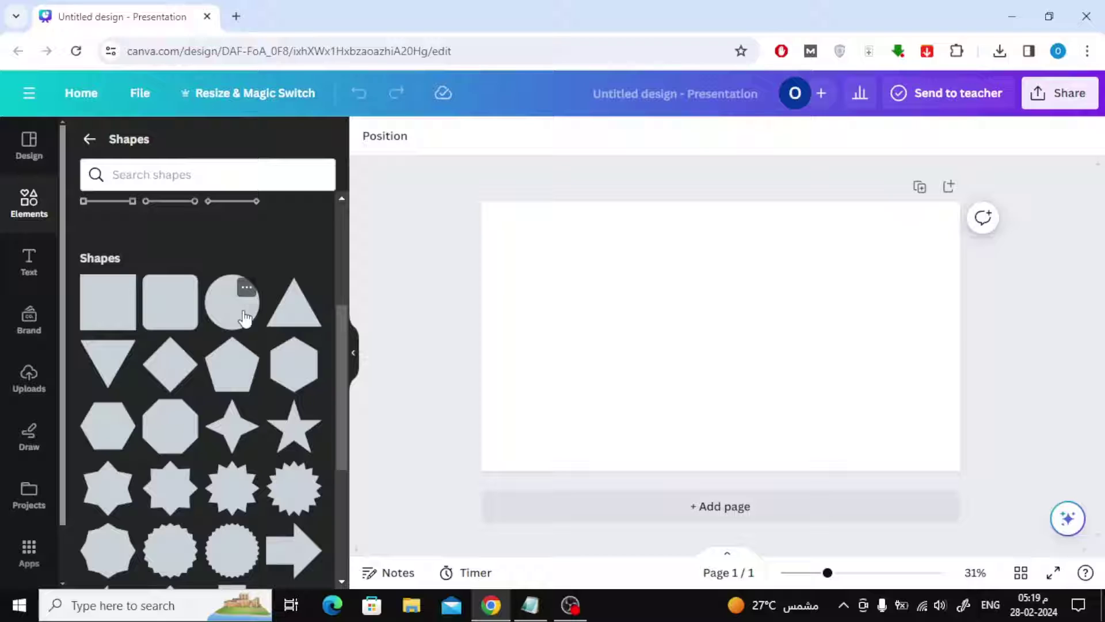
{"action": "scroll", "coordinate": [255, 346], "scroll_direction": "down", "scroll_amount": 2}
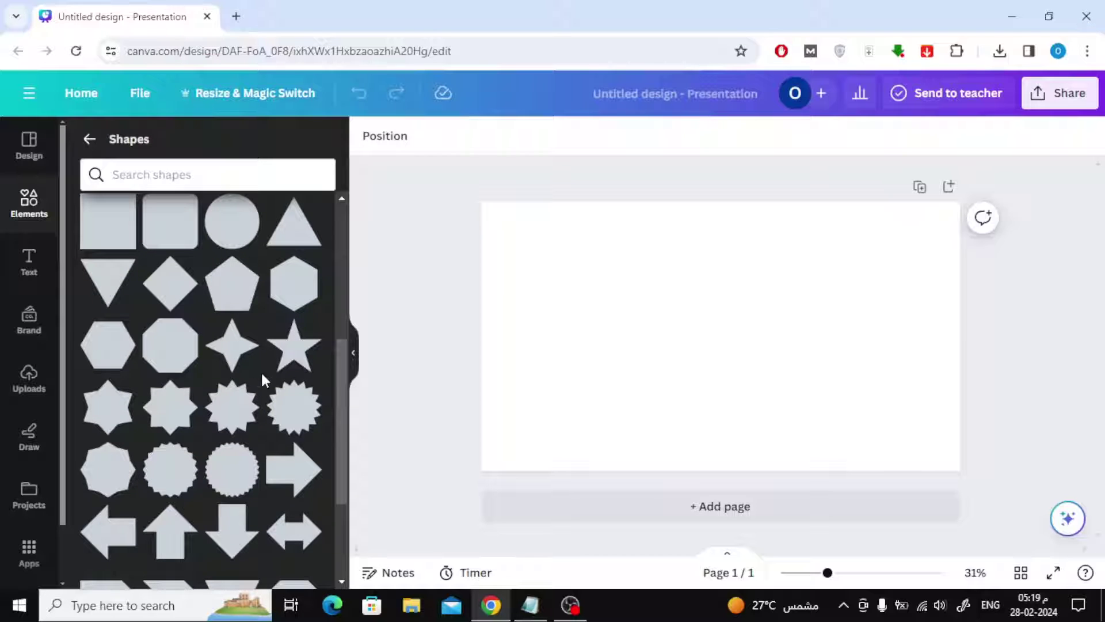
Step: Add a star to the slide and make the slide background black
{"action": "left_click", "coordinate": [283, 356]}
{"action": "left_click", "coordinate": [547, 231]}
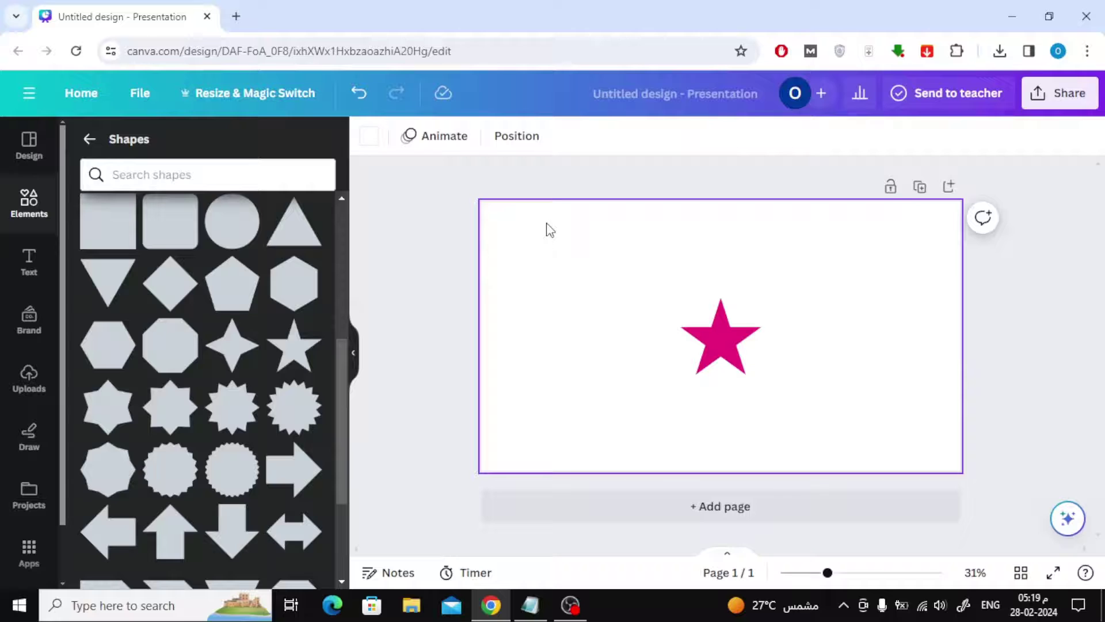
{"action": "left_click", "coordinate": [367, 138]}
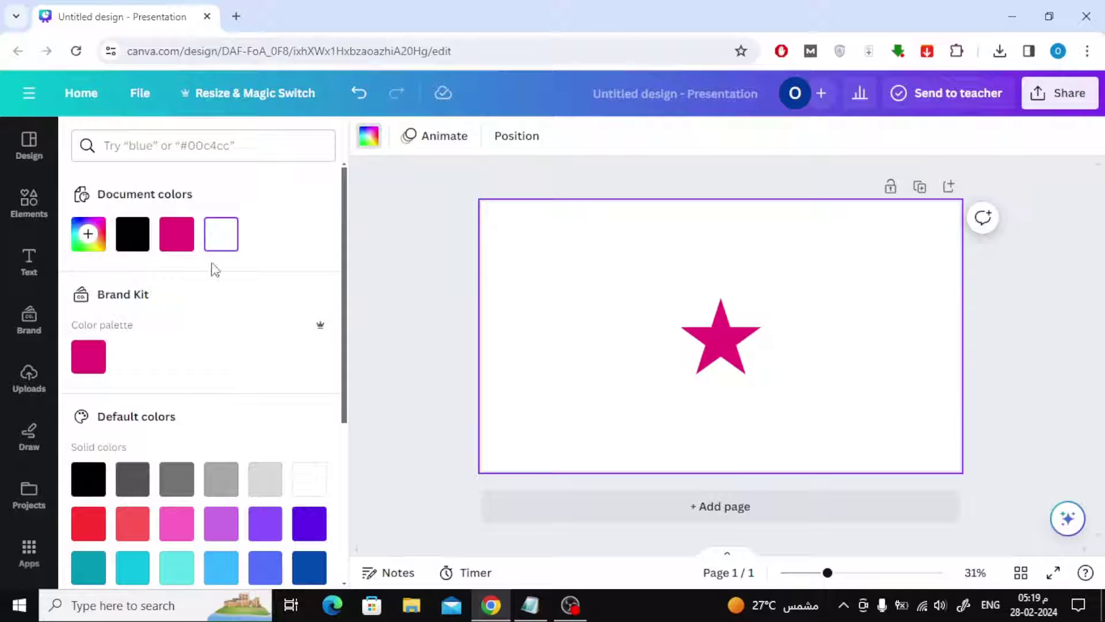
{"action": "left_click", "coordinate": [132, 233]}
Step: Move the star and enlarge it using its corner handle
{"action": "left_click", "coordinate": [409, 258]}
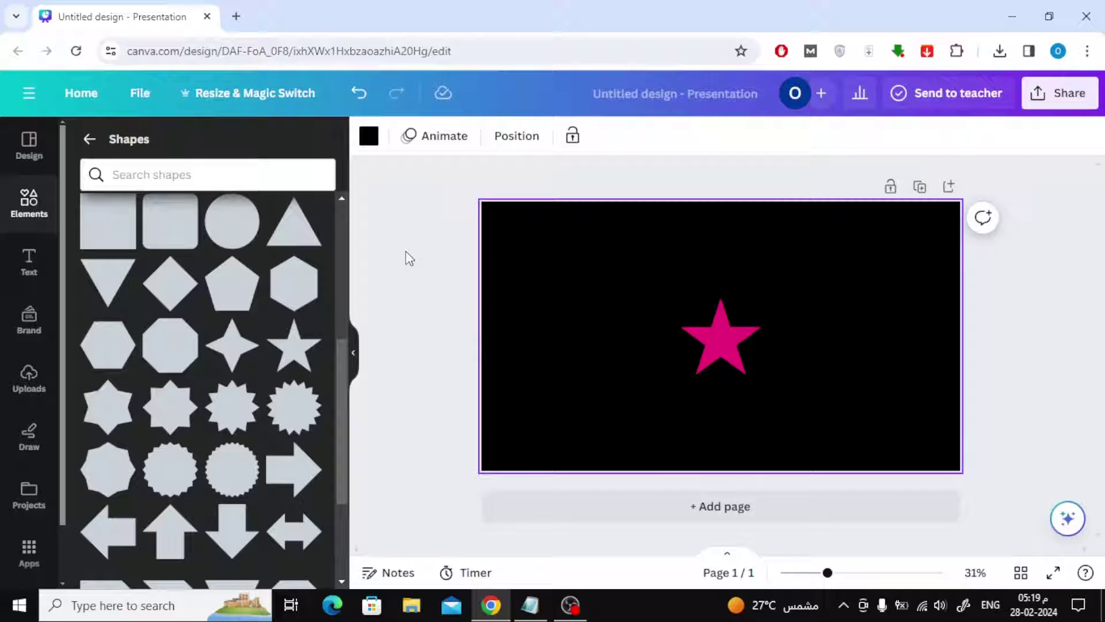
{"action": "left_click_drag", "start_coordinate": [732, 346], "coordinate": [570, 258]}
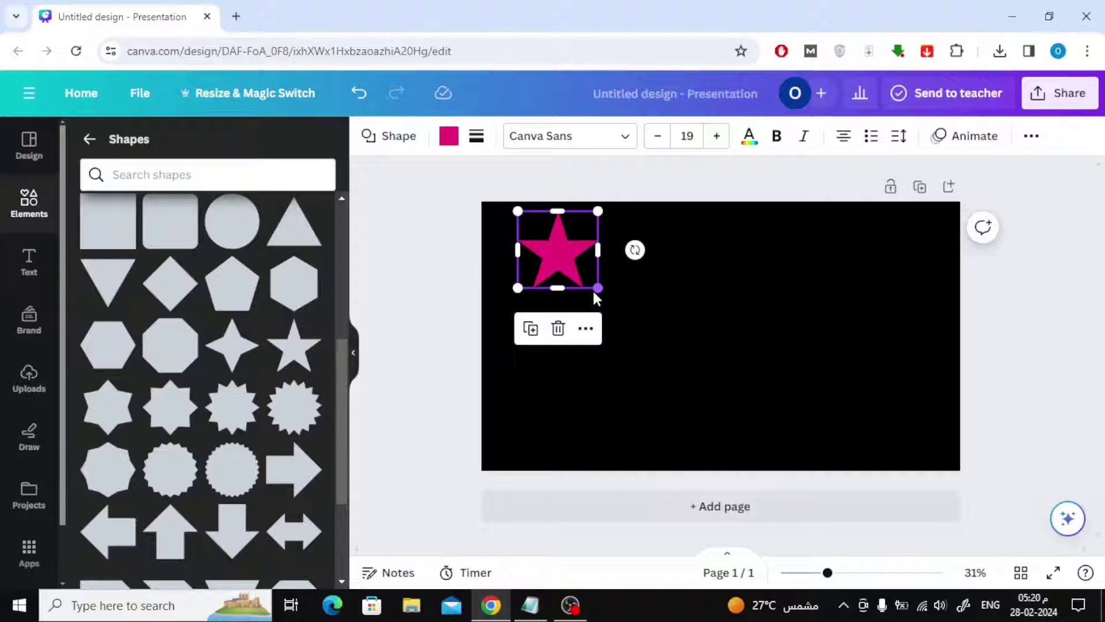
{"action": "left_click_drag", "start_coordinate": [602, 295], "coordinate": [733, 424]}
{"action": "left_click_drag", "start_coordinate": [675, 340], "coordinate": [691, 348]}
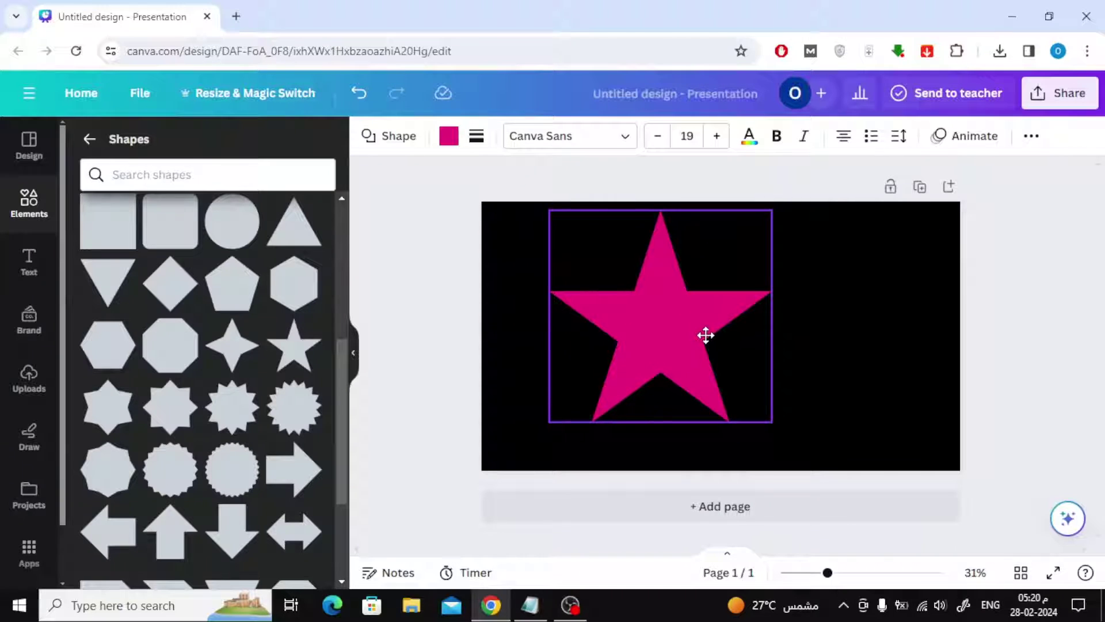
Step: Switch the star's fill to a new gradient and bring up the Notepad hex codes
{"action": "left_click", "coordinate": [447, 135]}
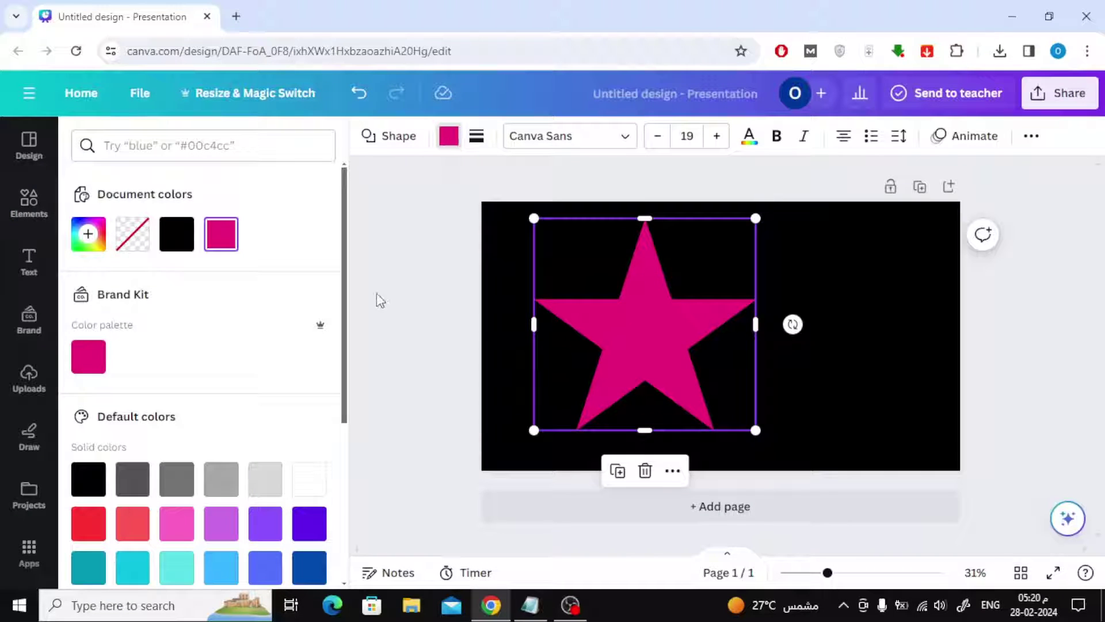
{"action": "left_click", "coordinate": [89, 235]}
{"action": "left_click", "coordinate": [236, 290]}
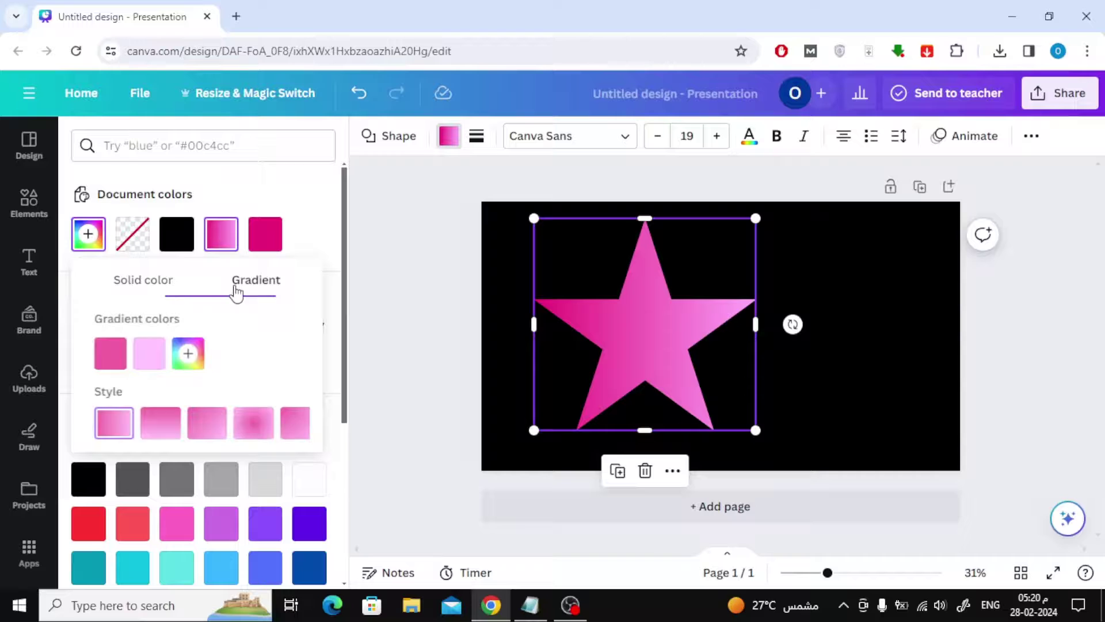
{"action": "left_click", "coordinate": [530, 604]}
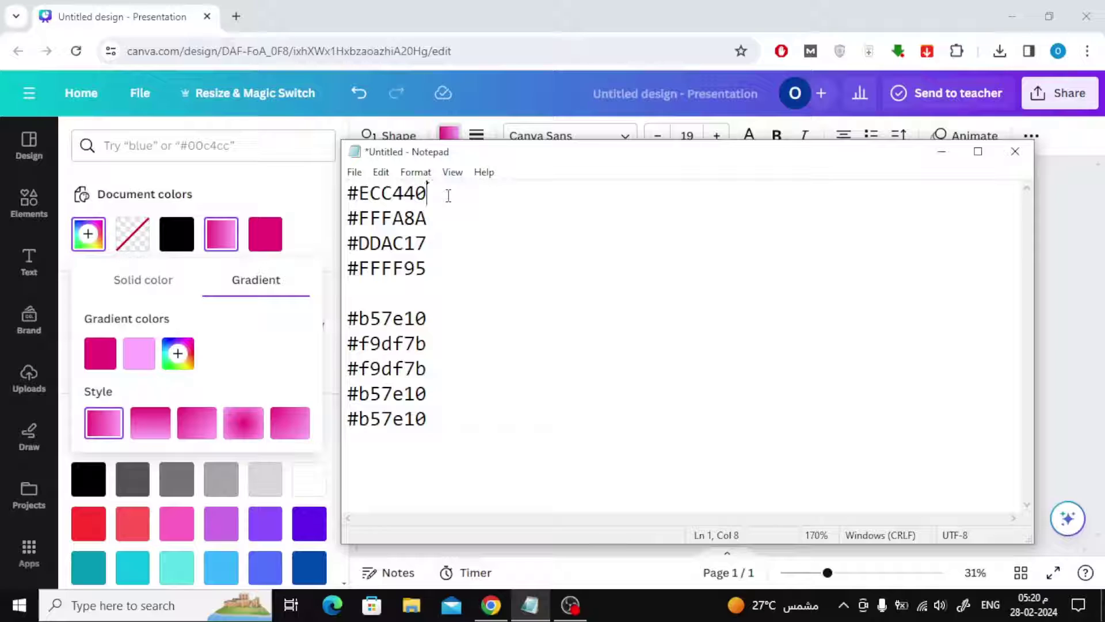
Step: Paste #ECC440 from Notepad as the star's first gradient colour
{"action": "left_click_drag", "start_coordinate": [428, 193], "coordinate": [357, 193]}
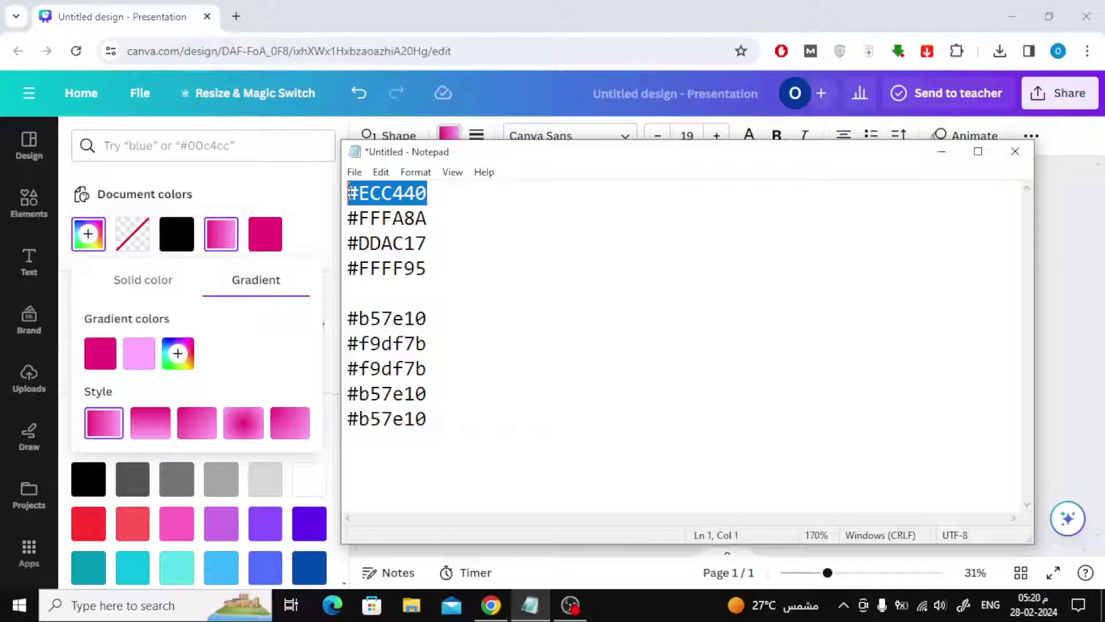
{"action": "left_click", "coordinate": [101, 352]}
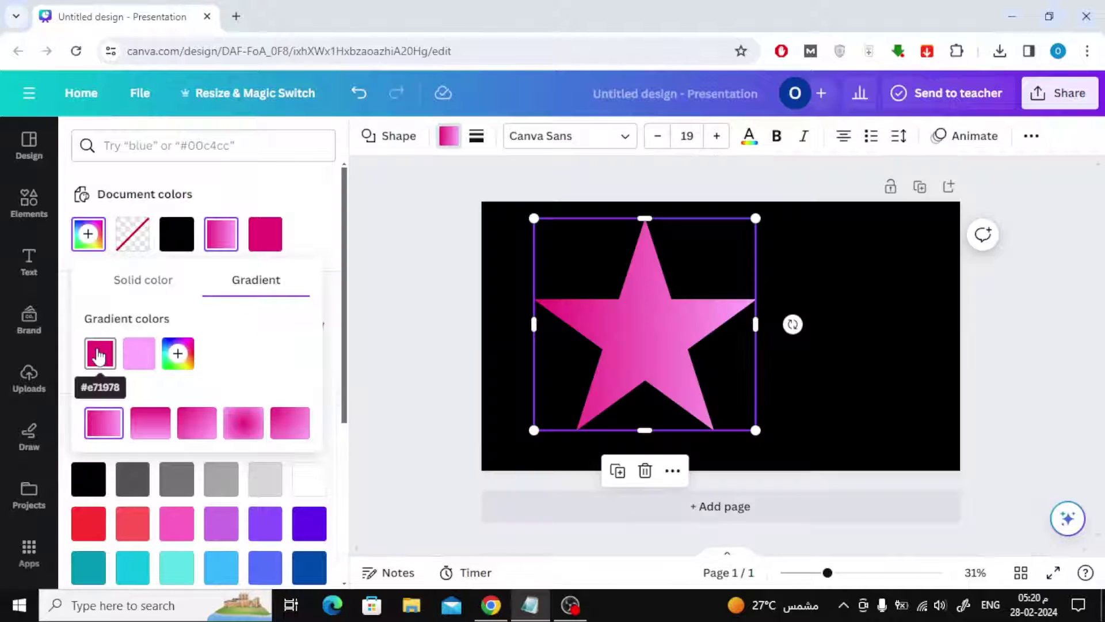
{"action": "left_click", "coordinate": [181, 532]}
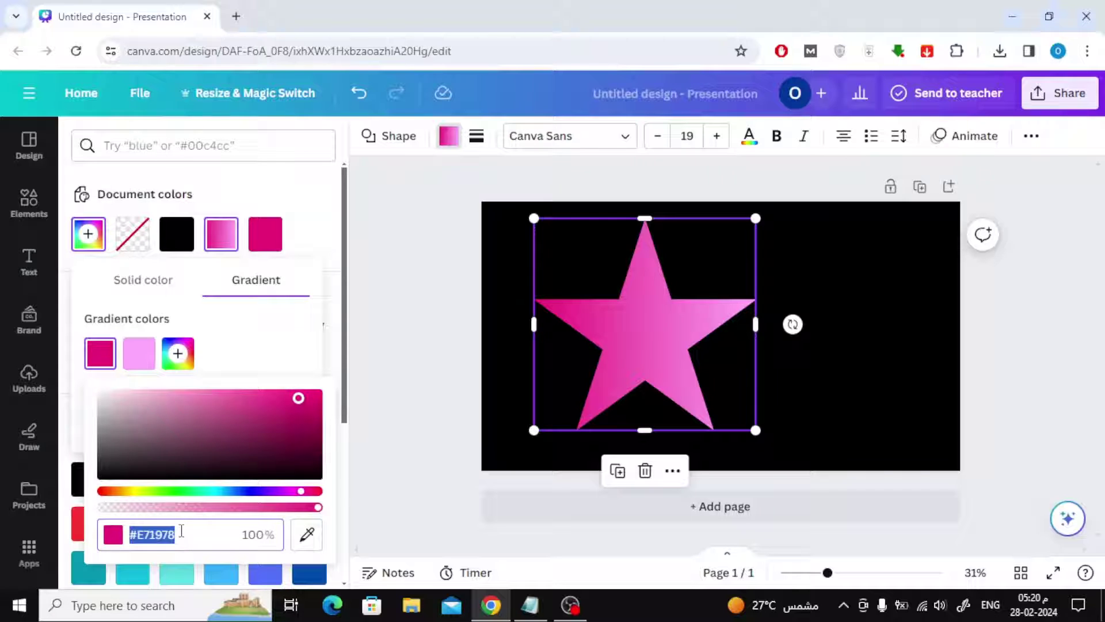
{"action": "type", "text": "#ECC440"}
{"action": "left_click", "coordinate": [263, 352]}
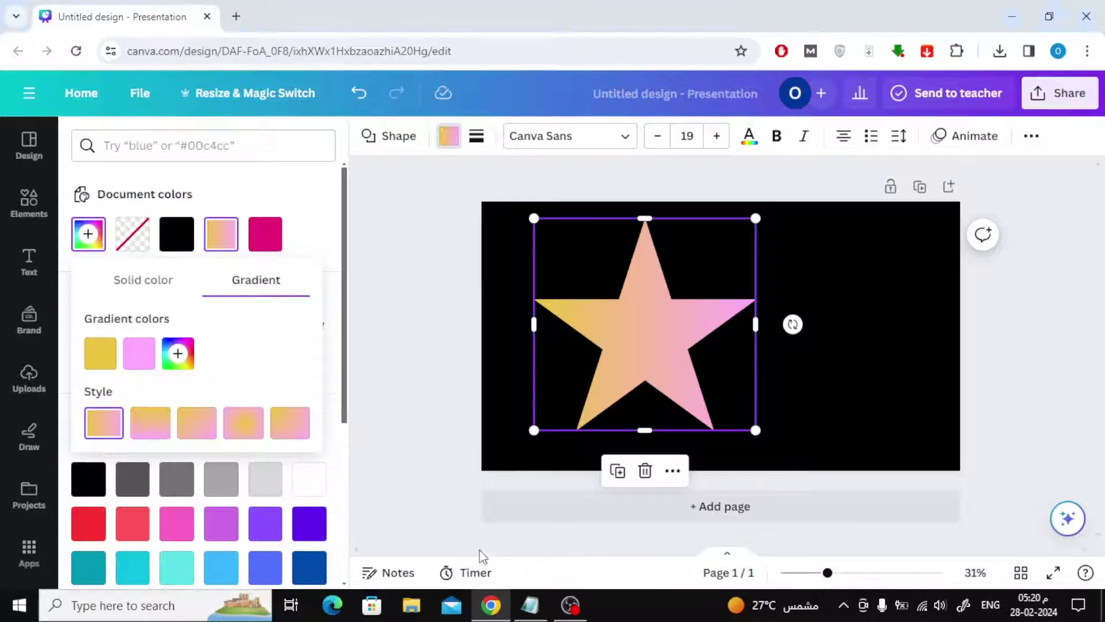
{"action": "left_click", "coordinate": [530, 604]}
Step: Set the star's second gradient colour to #FFFA8A from Notepad
{"action": "left_click_drag", "start_coordinate": [451, 216], "coordinate": [359, 218]}
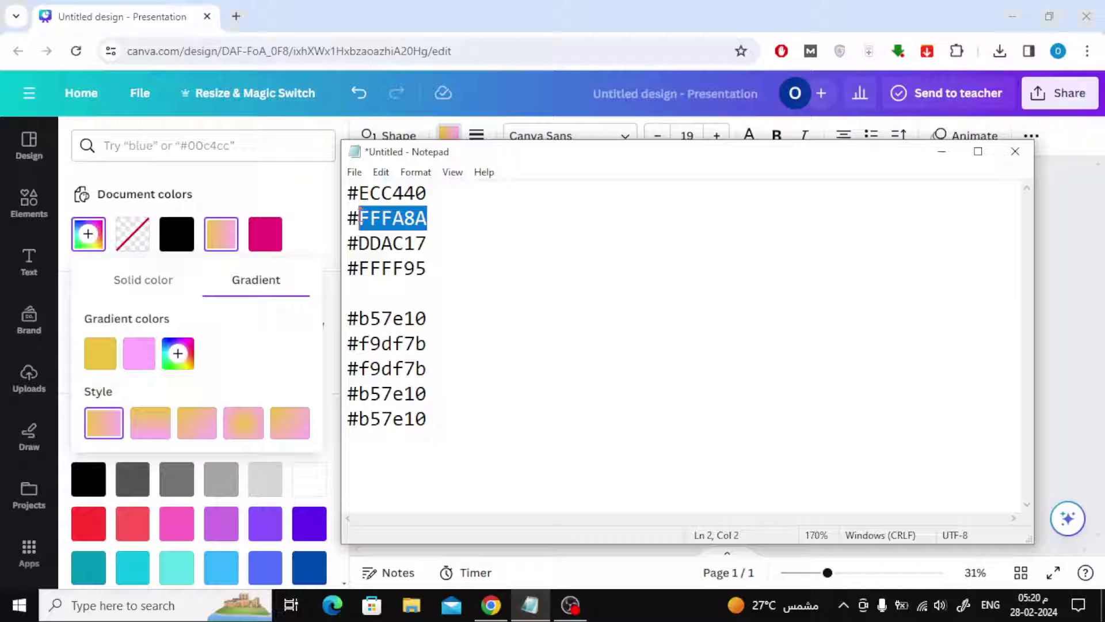
{"action": "left_click", "coordinate": [138, 354]}
{"action": "double_click", "coordinate": [199, 533]}
{"action": "type", "text": "#FFFA8A"}
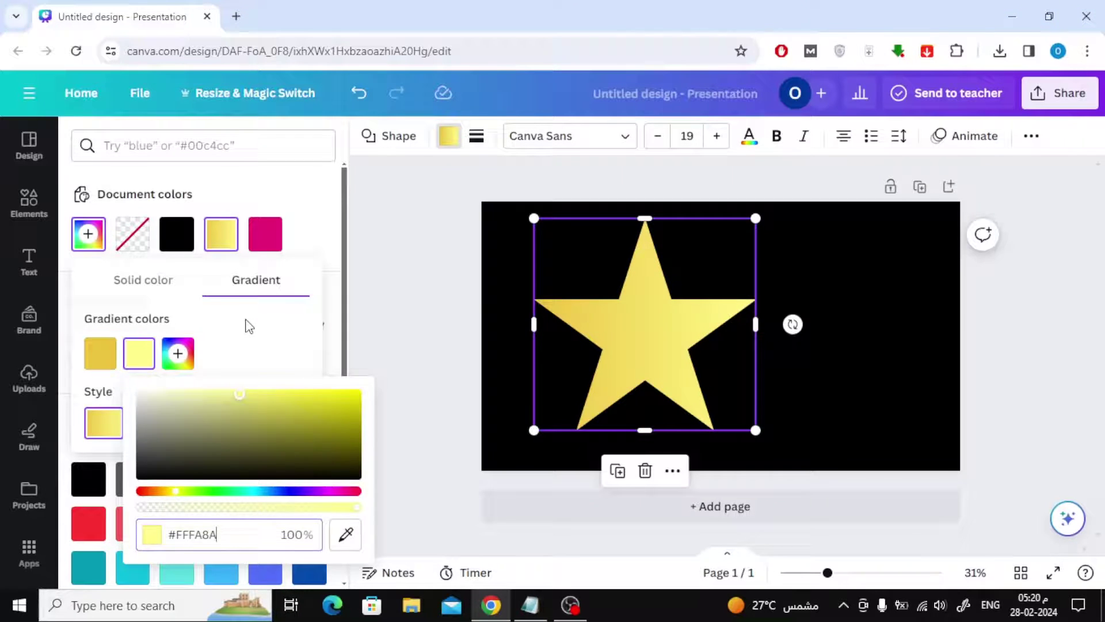
{"action": "left_click", "coordinate": [246, 325]}
Step: Add a third gradient stop set to #DDAC17
{"action": "left_click", "coordinate": [177, 353]}
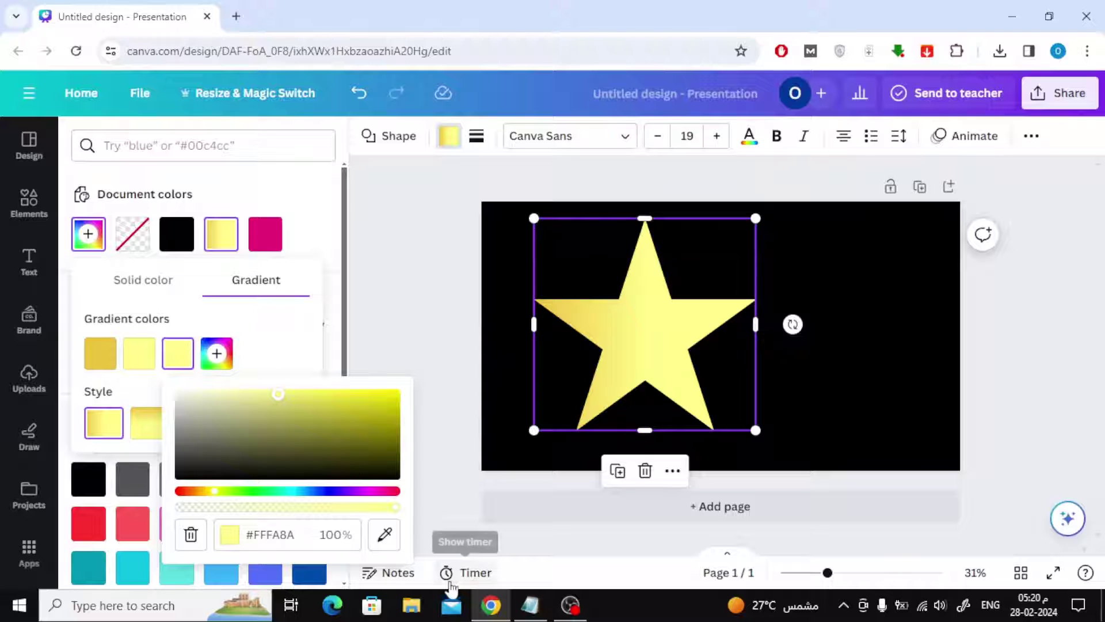
{"action": "left_click", "coordinate": [530, 605]}
{"action": "left_click_drag", "start_coordinate": [432, 243], "coordinate": [347, 244]}
{"action": "key", "text": "ctrl+c"}
{"action": "left_click", "coordinate": [271, 529]}
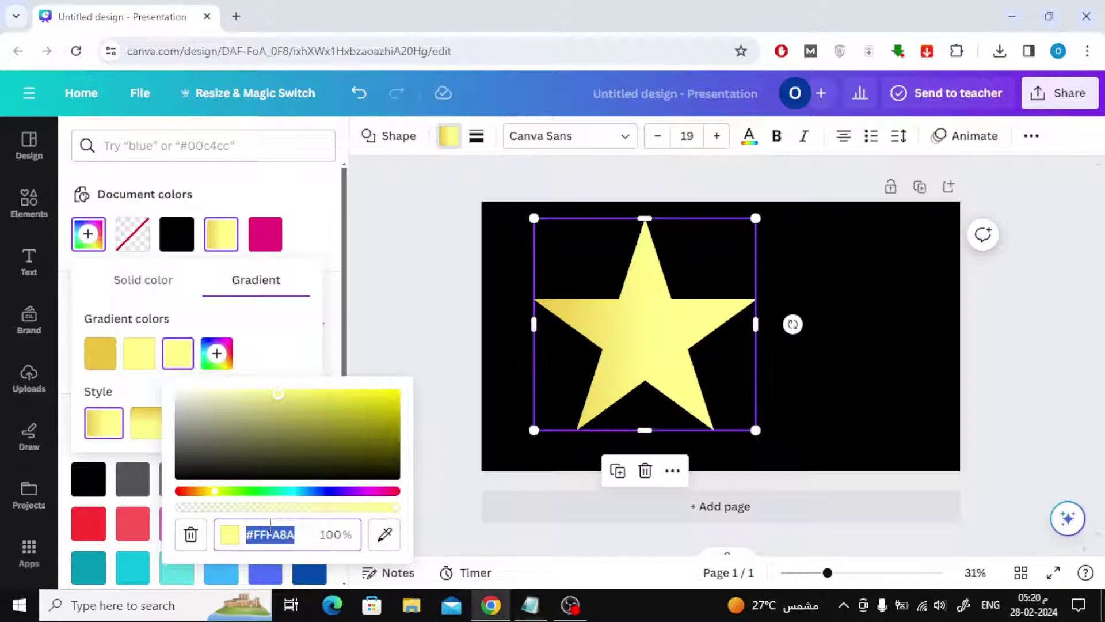
{"action": "key", "text": "ctrl+v"}
Step: Add a fourth gradient stop with the pale yellow #FFFF95 from Notepad
{"action": "left_click", "coordinate": [281, 347]}
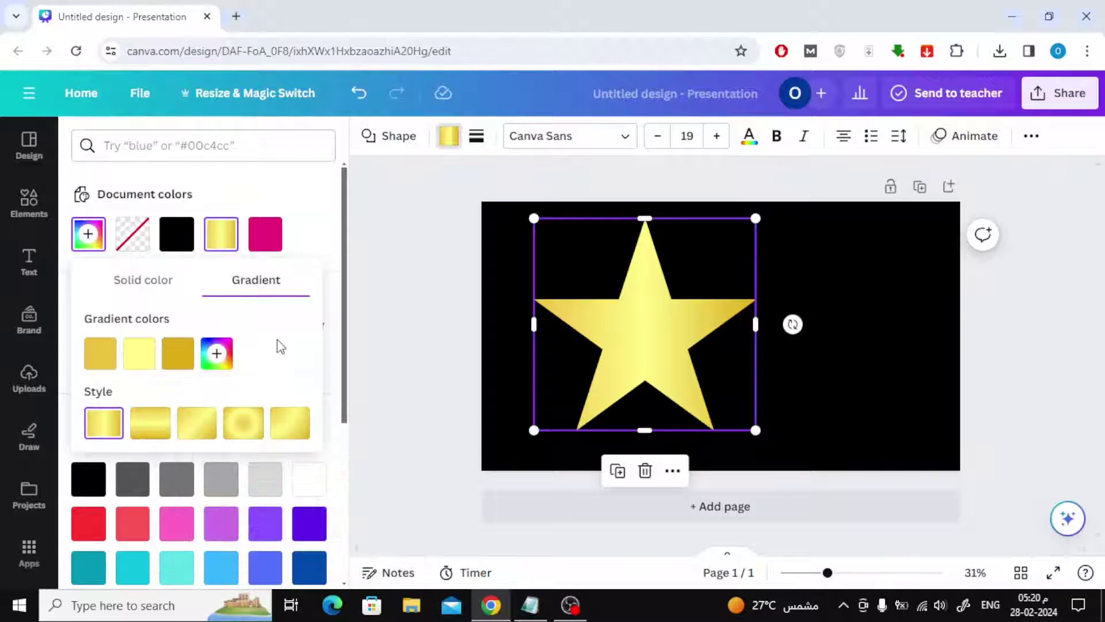
{"action": "left_click", "coordinate": [217, 353]}
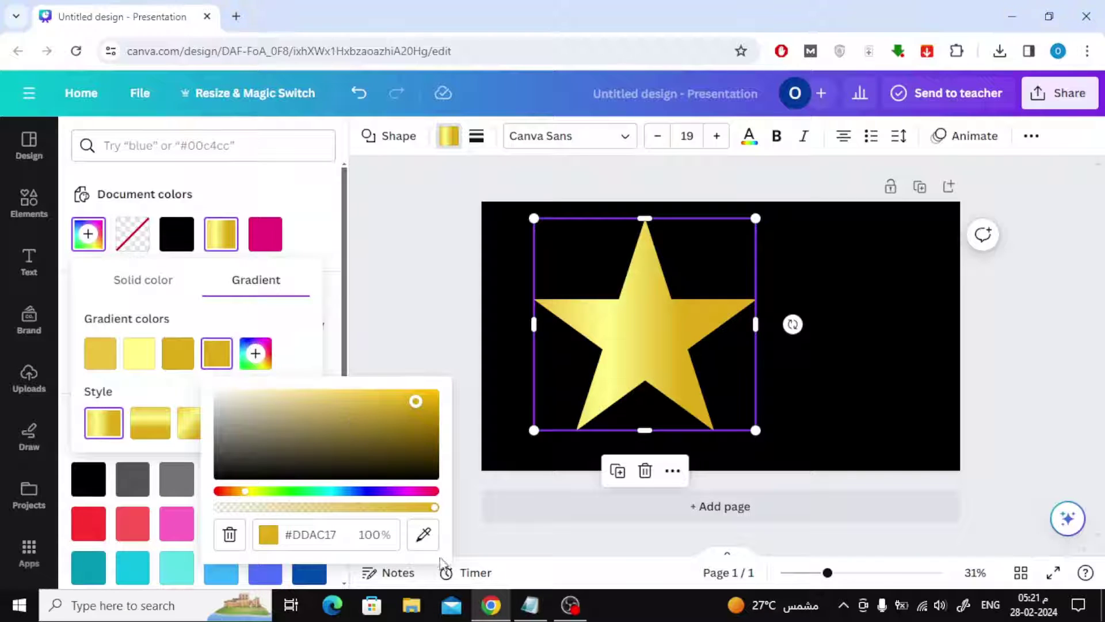
{"action": "left_click", "coordinate": [529, 605]}
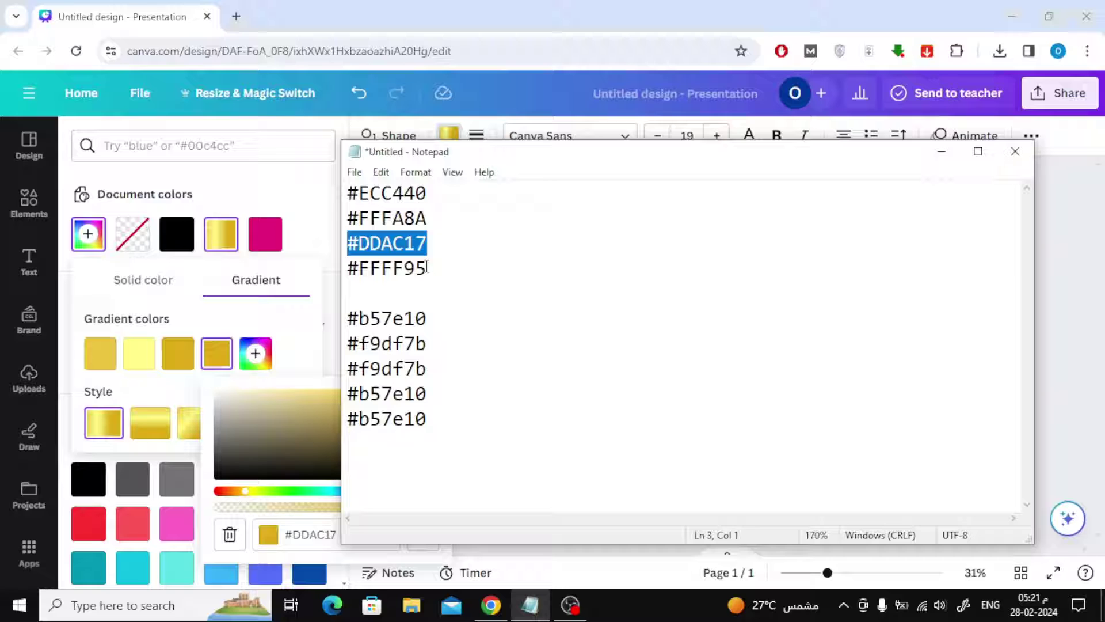
{"action": "left_click_drag", "start_coordinate": [428, 268], "coordinate": [345, 269]}
{"action": "key", "text": "ctrl+c"}
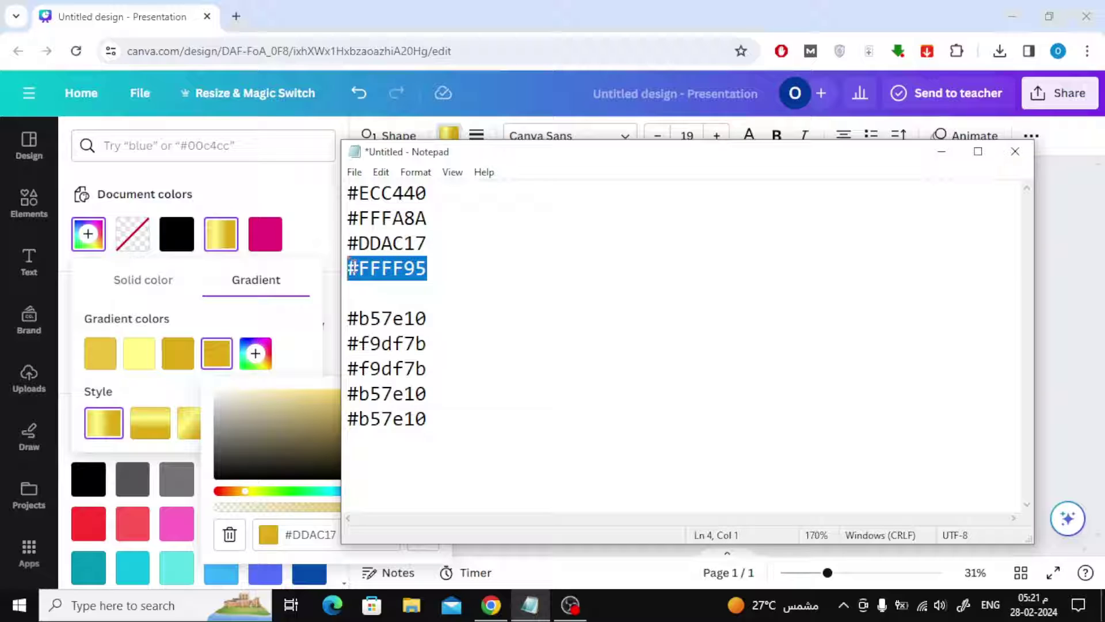
{"action": "left_click", "coordinate": [296, 528]}
{"action": "key", "text": "ctrl+v"}
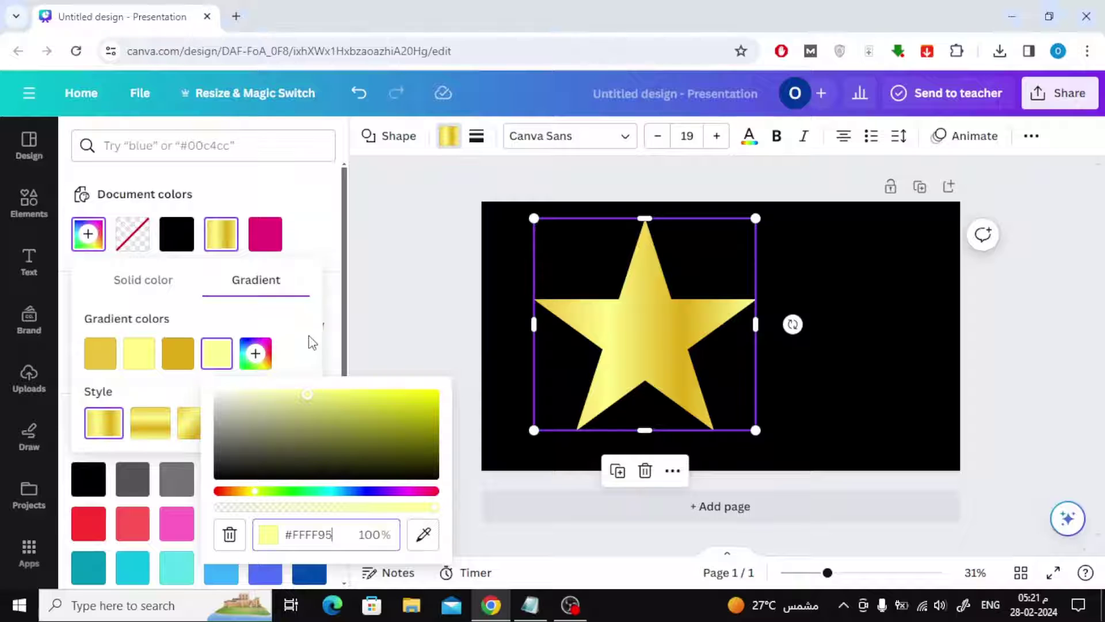
Step: Make the star's gradient diagonal and shift the star slightly left
{"action": "left_click", "coordinate": [294, 334]}
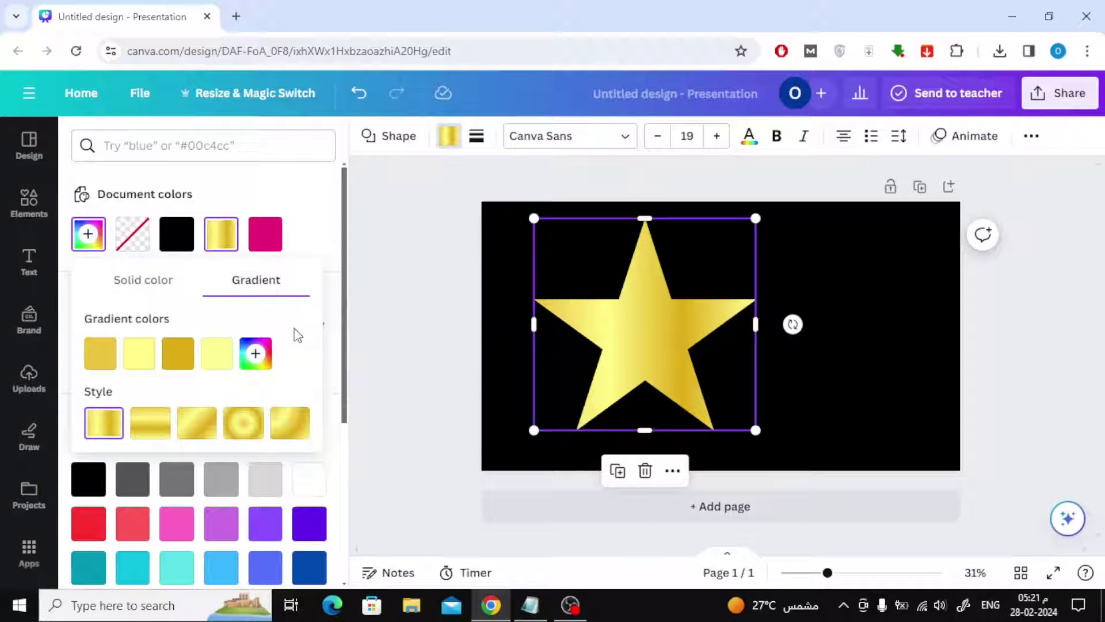
{"action": "left_click", "coordinate": [150, 422]}
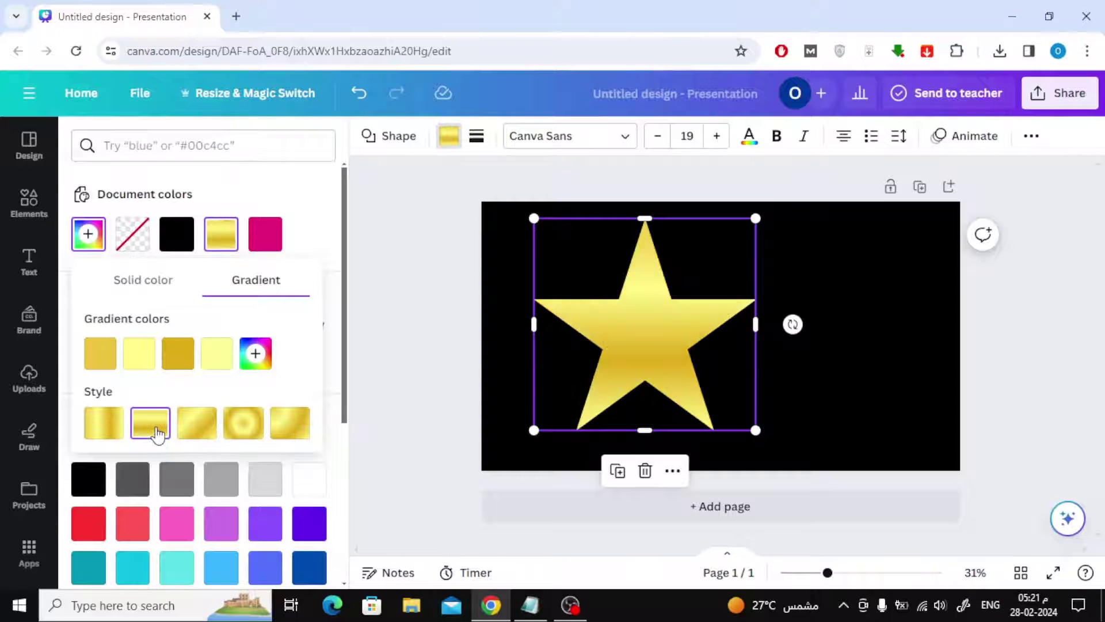
{"action": "left_click", "coordinate": [193, 425]}
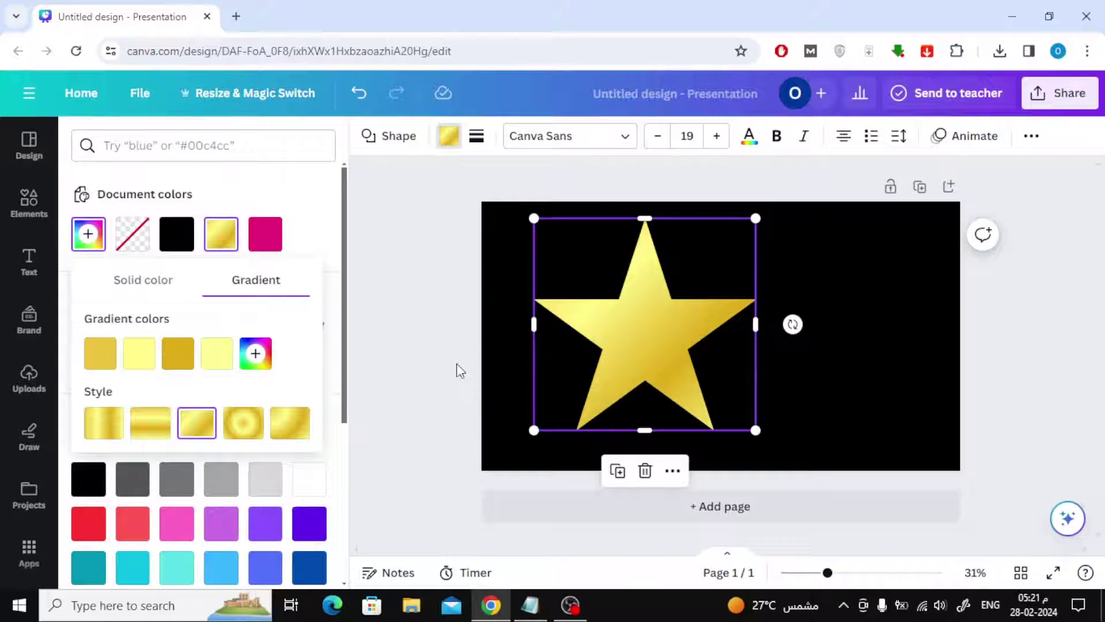
{"action": "left_click_drag", "start_coordinate": [654, 361], "coordinate": [619, 362]}
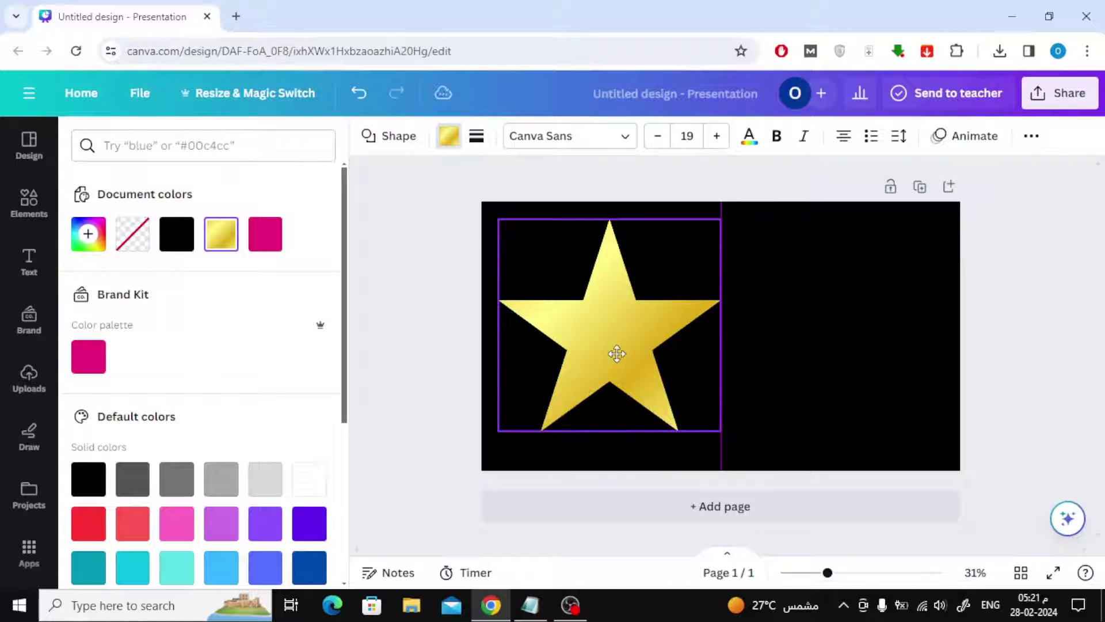
{"action": "key", "text": "Escape"}
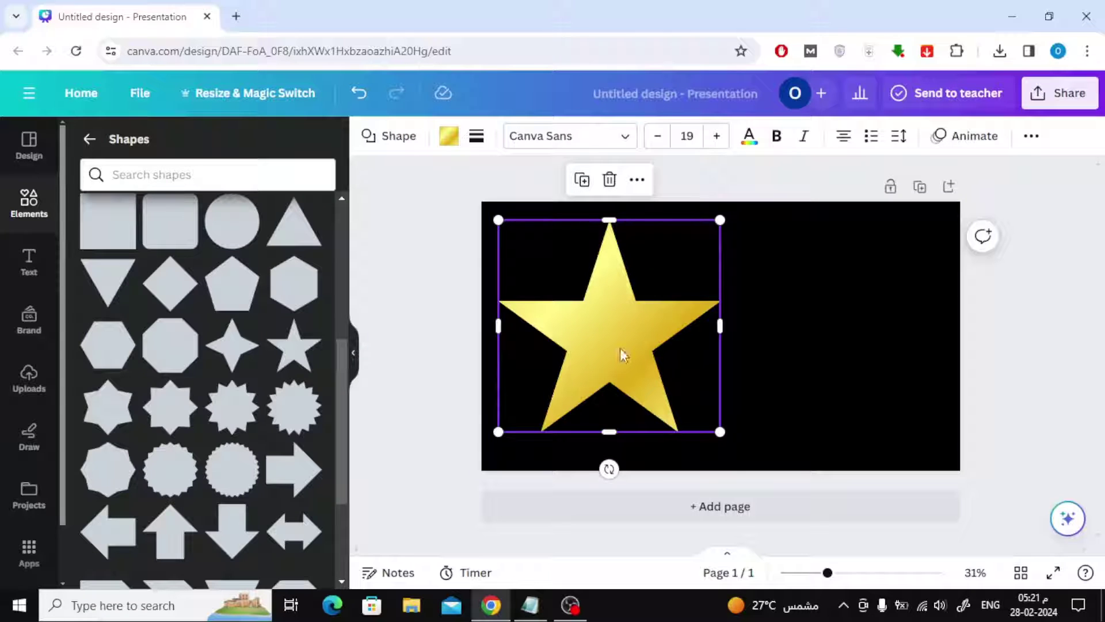
Step: Nudge the star and drag a rounded square onto the slide's right side
{"action": "left_click_drag", "start_coordinate": [620, 348], "coordinate": [616, 347]}
{"action": "scroll", "coordinate": [296, 357], "scroll_direction": "down", "scroll_amount": 1}
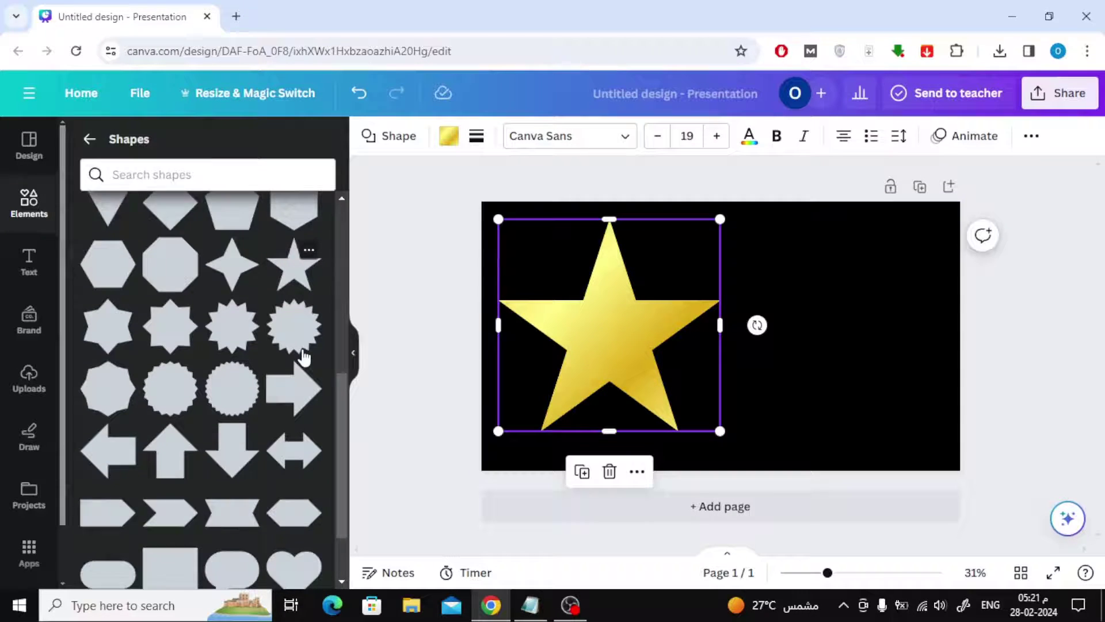
{"action": "scroll", "coordinate": [301, 363], "scroll_direction": "down", "scroll_amount": 1}
{"action": "scroll", "coordinate": [301, 363], "scroll_direction": "down", "scroll_amount": 1}
{"action": "scroll", "coordinate": [302, 356], "scroll_direction": "up", "scroll_amount": 1}
{"action": "scroll", "coordinate": [303, 356], "scroll_direction": "up", "scroll_amount": 1}
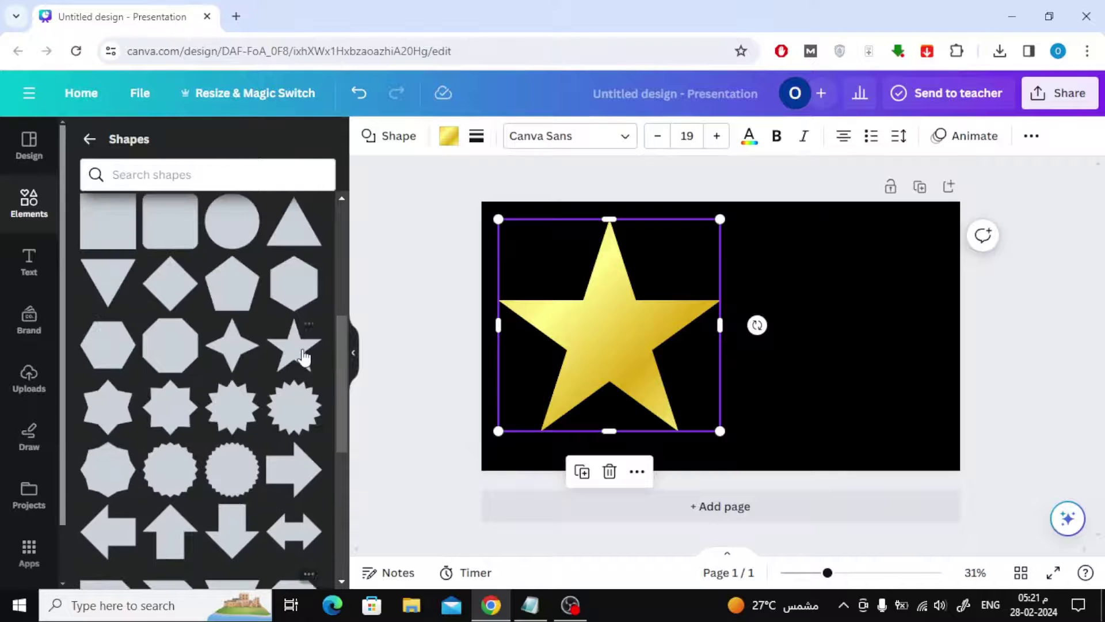
{"action": "scroll", "coordinate": [303, 356], "scroll_direction": "up", "scroll_amount": 1}
{"action": "scroll", "coordinate": [303, 354], "scroll_direction": "up", "scroll_amount": 1}
{"action": "scroll", "coordinate": [302, 355], "scroll_direction": "down", "scroll_amount": 3}
{"action": "scroll", "coordinate": [302, 354], "scroll_direction": "down", "scroll_amount": 1}
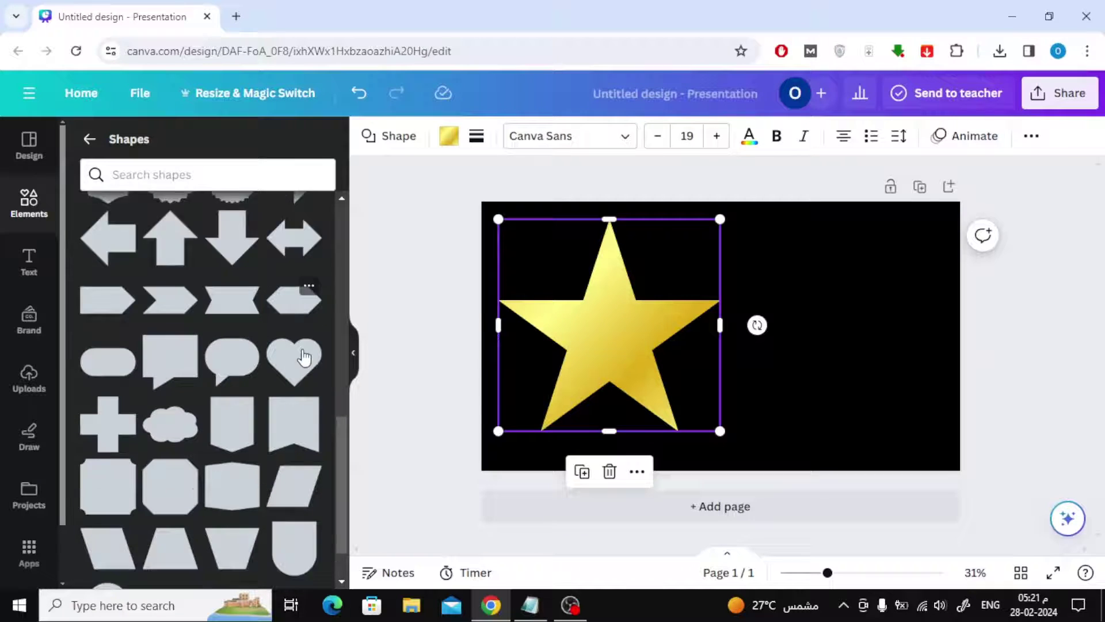
{"action": "scroll", "coordinate": [302, 354], "scroll_direction": "down", "scroll_amount": 1}
{"action": "scroll", "coordinate": [304, 356], "scroll_direction": "down", "scroll_amount": 1}
{"action": "scroll", "coordinate": [303, 356], "scroll_direction": "up", "scroll_amount": 3}
{"action": "scroll", "coordinate": [301, 357], "scroll_direction": "up", "scroll_amount": 1}
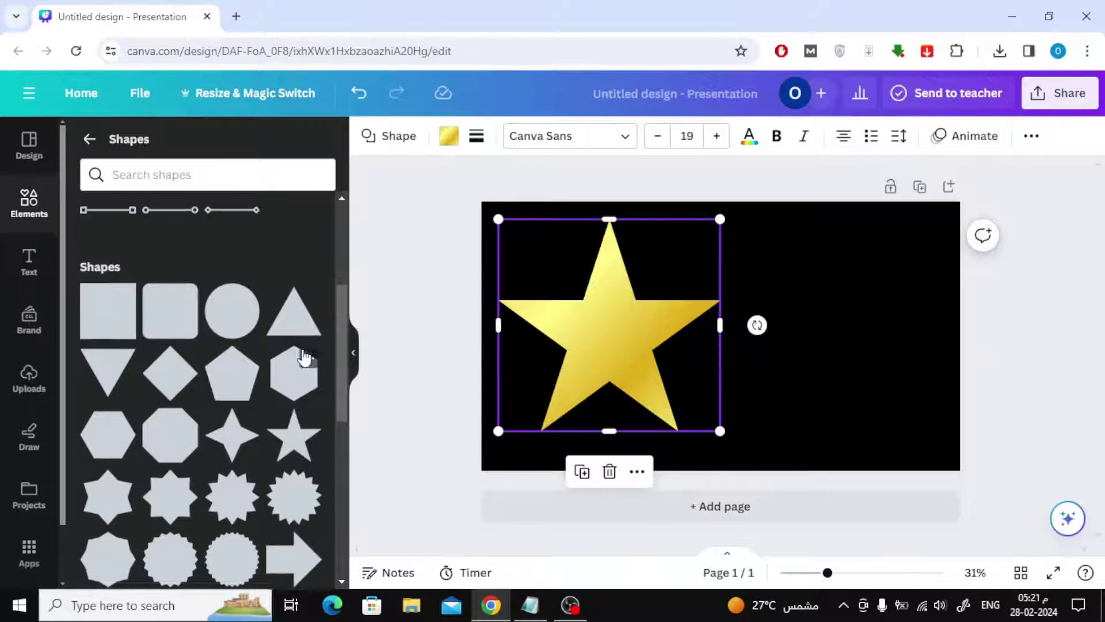
{"action": "scroll", "coordinate": [301, 358], "scroll_direction": "up", "scroll_amount": 1}
{"action": "mouse_move", "coordinate": [156, 369]}
{"action": "left_mouse_down"}
{"action": "mouse_move", "coordinate": [723, 347]}
{"action": "mouse_move", "coordinate": [838, 301]}
{"action": "mouse_move", "coordinate": [713, 432]}
{"action": "left_mouse_up"}
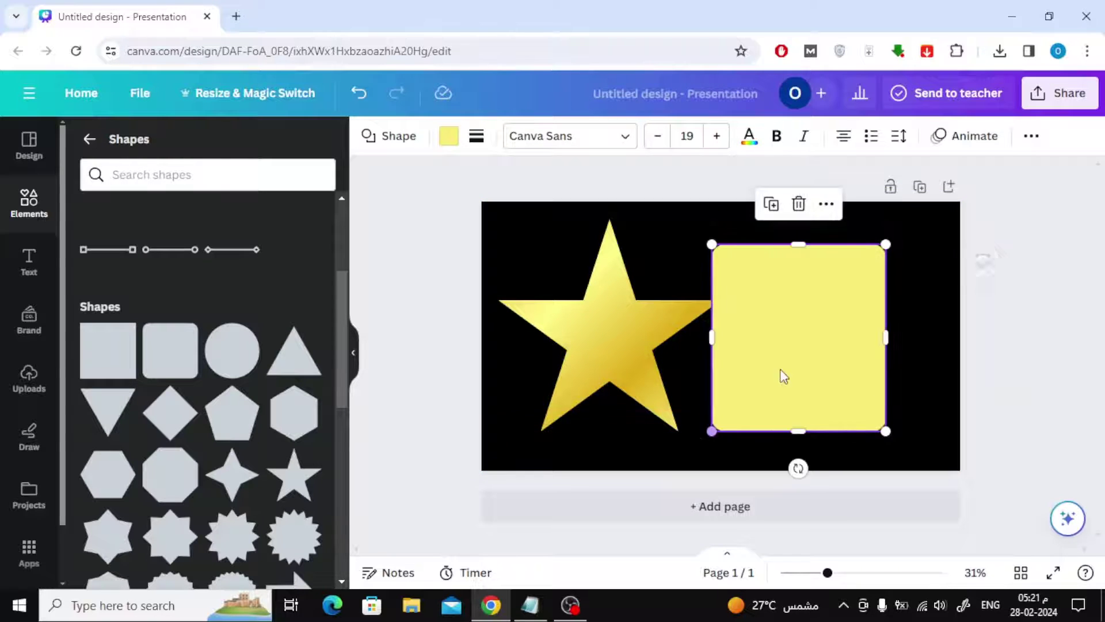
Step: Enlarge the square, make its fill transparent and give it a solid border
{"action": "left_click_drag", "start_coordinate": [779, 375], "coordinate": [806, 375]}
{"action": "left_click", "coordinate": [450, 136]}
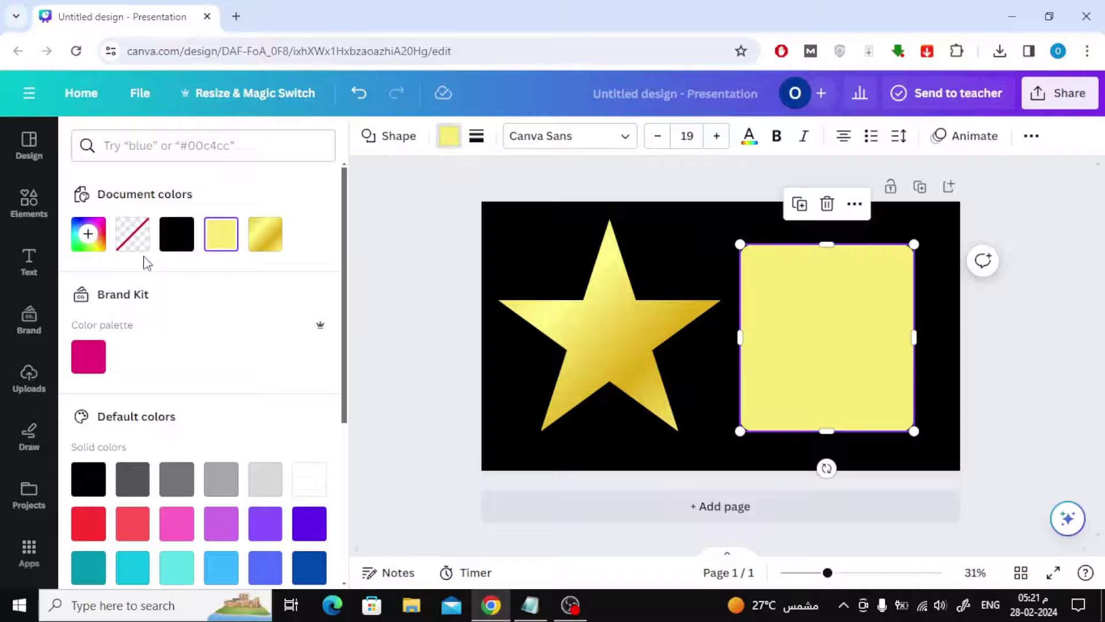
{"action": "left_click", "coordinate": [133, 233]}
{"action": "left_click", "coordinate": [477, 138]}
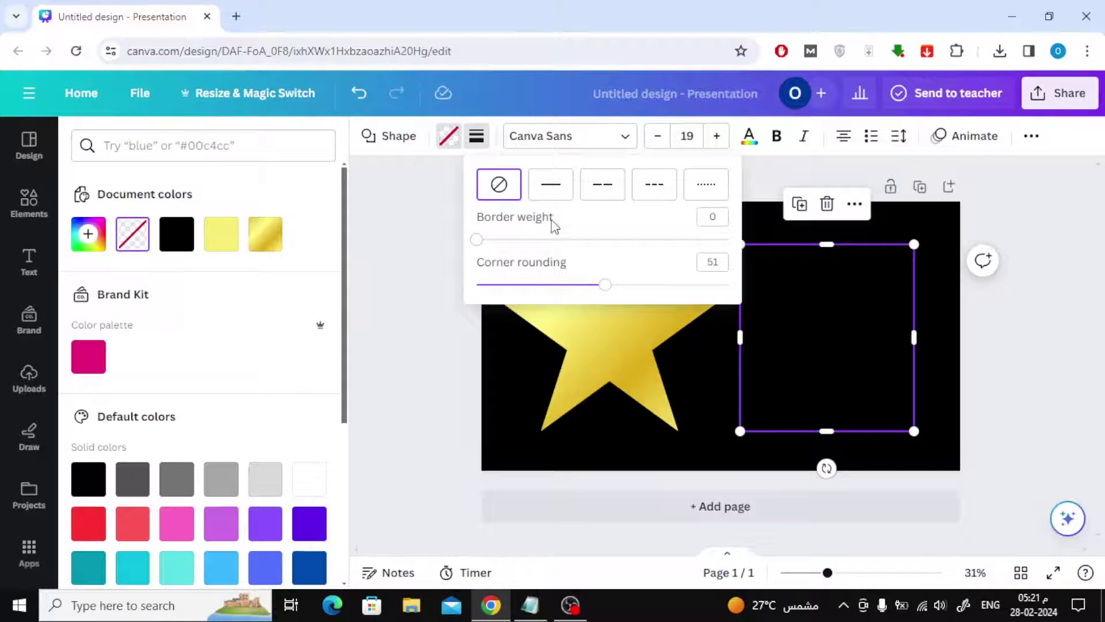
{"action": "left_click", "coordinate": [549, 183]}
Step: Colour the border with the gold gradient and thicken its weight
{"action": "left_click", "coordinate": [475, 141]}
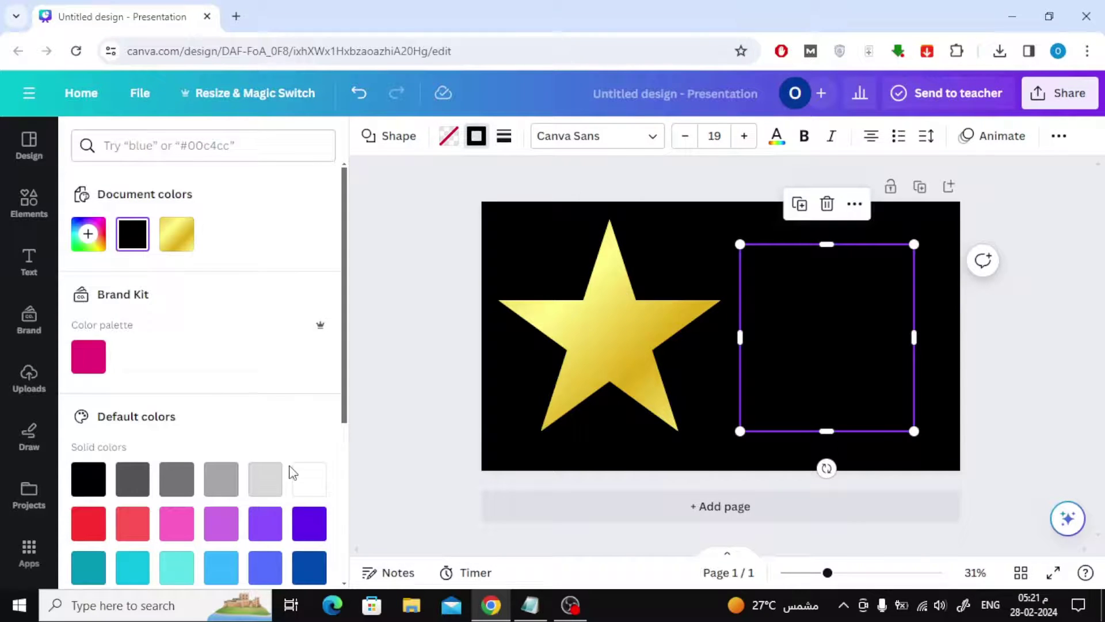
{"action": "left_click", "coordinate": [176, 235]}
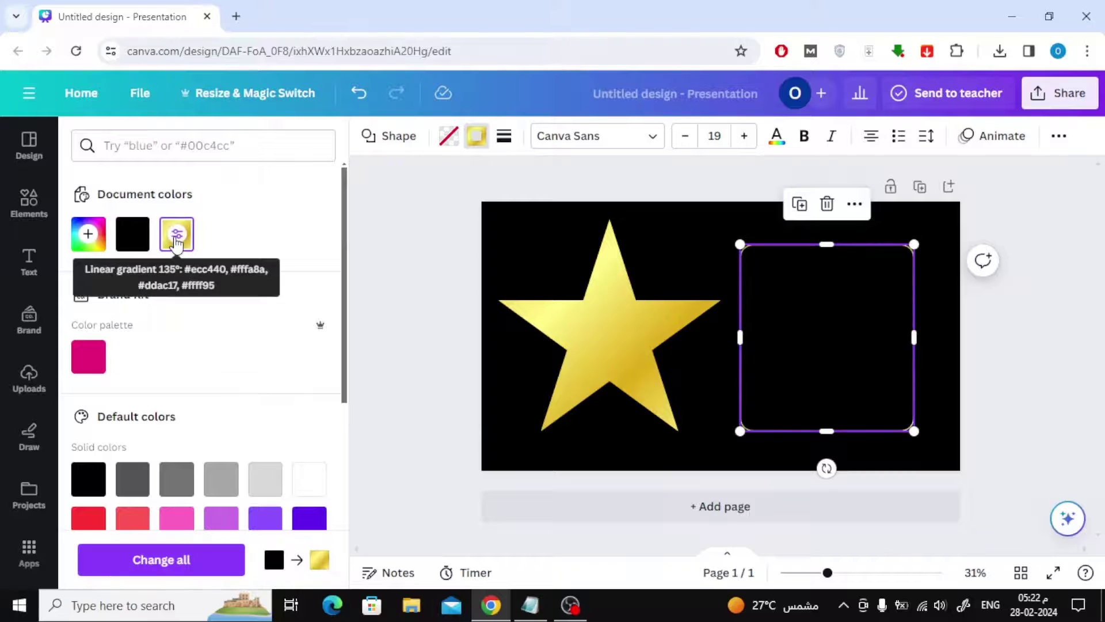
{"action": "left_click", "coordinate": [503, 135]}
{"action": "mouse_move", "coordinate": [548, 240]}
{"action": "left_mouse_down"}
{"action": "mouse_move", "coordinate": [626, 240]}
{"action": "mouse_move", "coordinate": [609, 241]}
{"action": "left_mouse_up"}
{"action": "left_click", "coordinate": [406, 256]}
{"action": "left_click", "coordinate": [508, 247]}
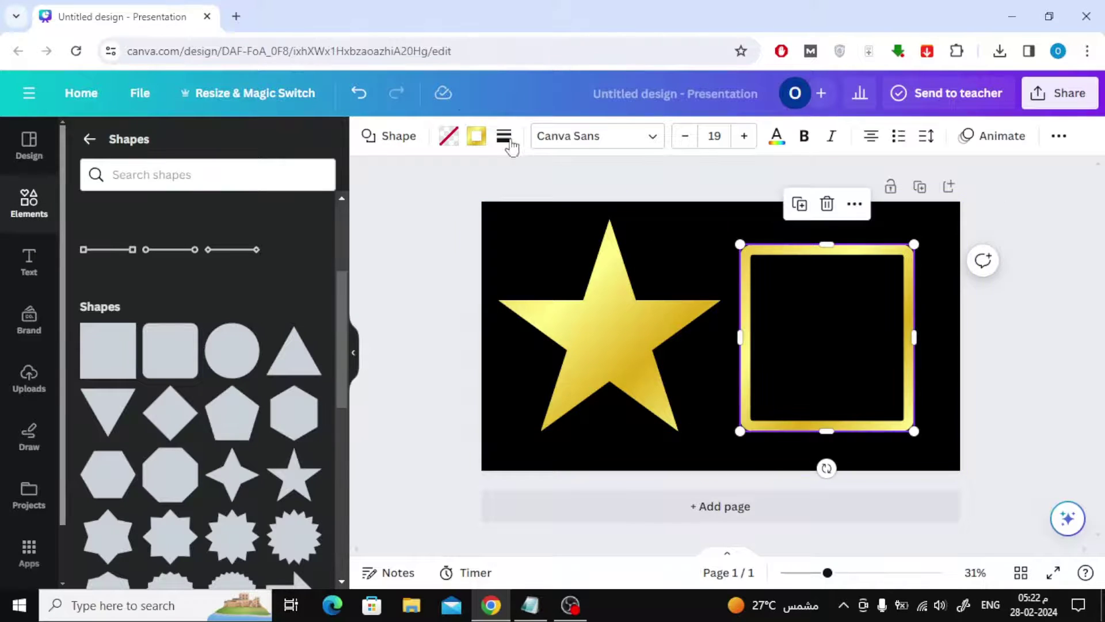
Step: Open the border's gold gradient editor and delete the extra colour stops
{"action": "left_click", "coordinate": [476, 136]}
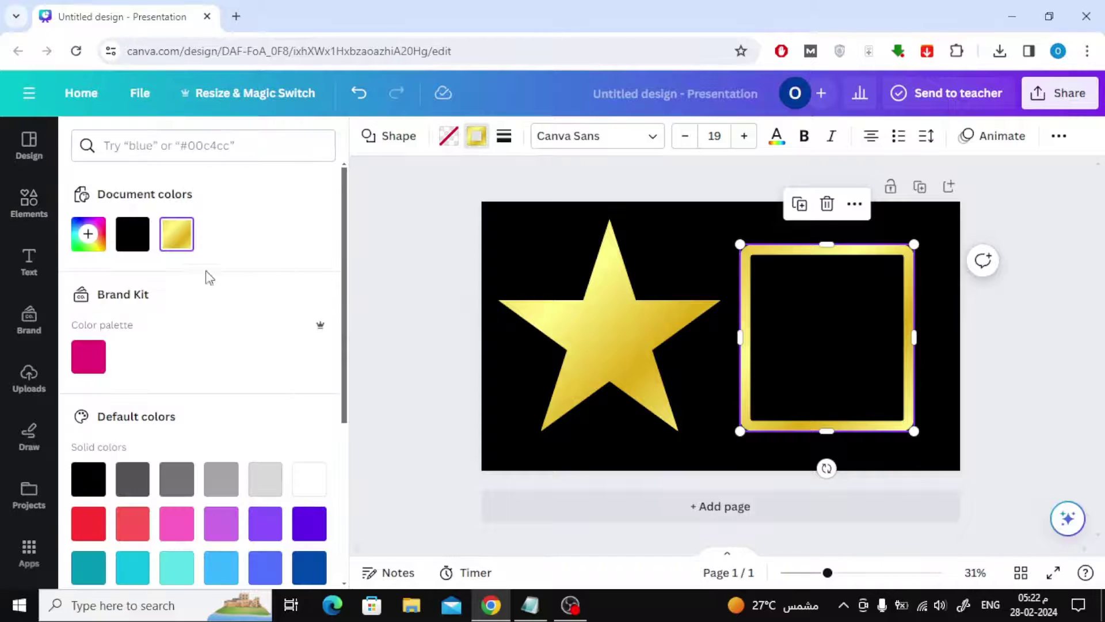
{"action": "left_click", "coordinate": [176, 234]}
{"action": "left_click", "coordinate": [218, 352]}
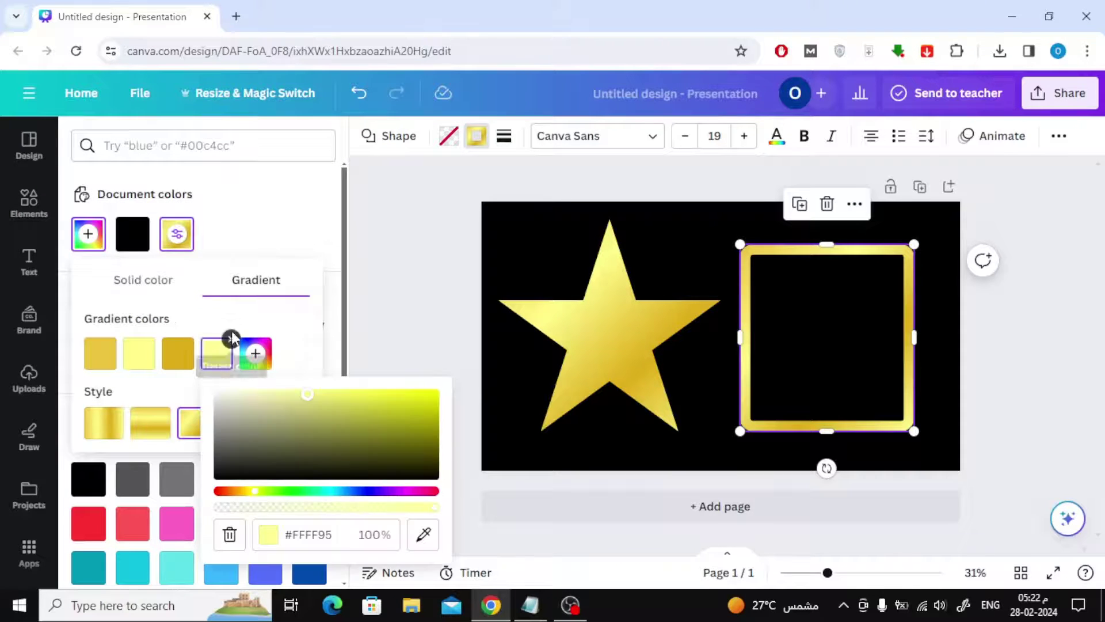
{"action": "key", "text": "Delete"}
{"action": "left_click", "coordinate": [138, 354]}
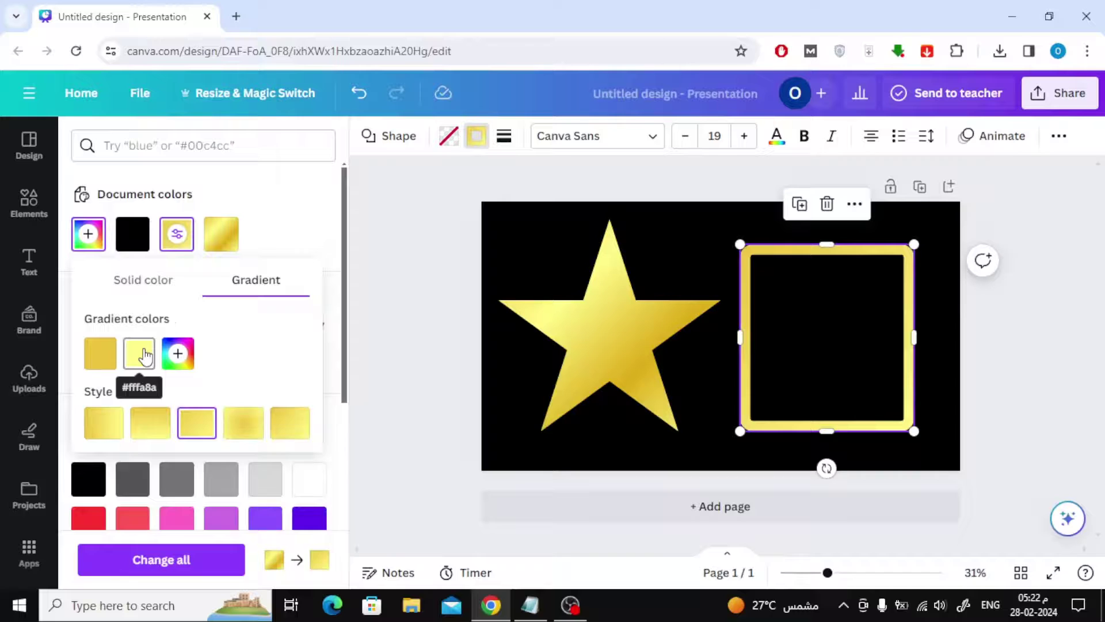
{"action": "left_click", "coordinate": [103, 361]}
Step: Set the first border gradient stop to #B57E10 from Notepad
{"action": "left_click", "coordinate": [530, 604]}
{"action": "left_click_drag", "start_coordinate": [427, 318], "coordinate": [345, 317]}
{"action": "key", "text": "ctrl+c"}
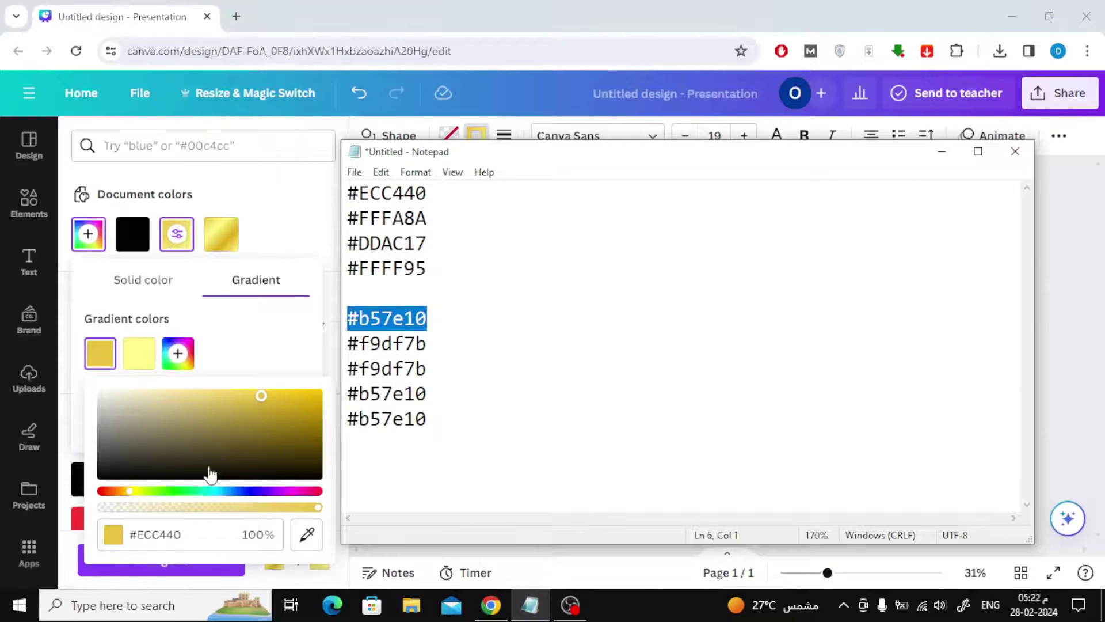
{"action": "left_click", "coordinate": [147, 536]}
{"action": "key", "text": "ctrl+v"}
{"action": "left_click", "coordinate": [328, 378]}
Step: Set the second border gradient stop to #F9DF7B
{"action": "left_click", "coordinate": [531, 604]}
{"action": "left_click_drag", "start_coordinate": [468, 346], "coordinate": [349, 343]}
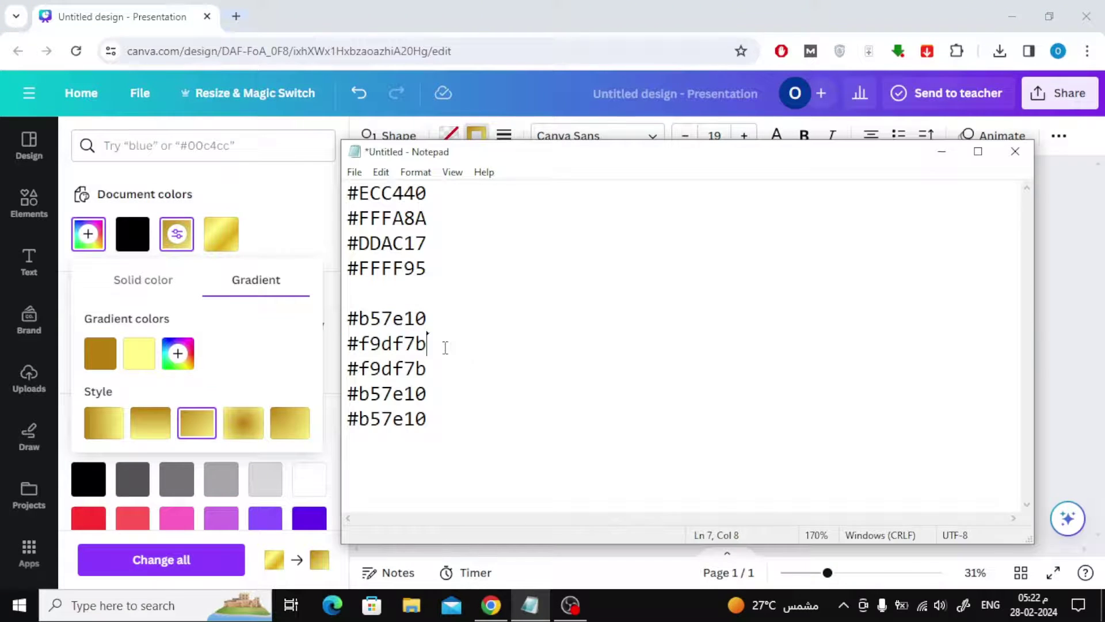
{"action": "key", "text": "ctrl+c"}
{"action": "left_click", "coordinate": [138, 354]}
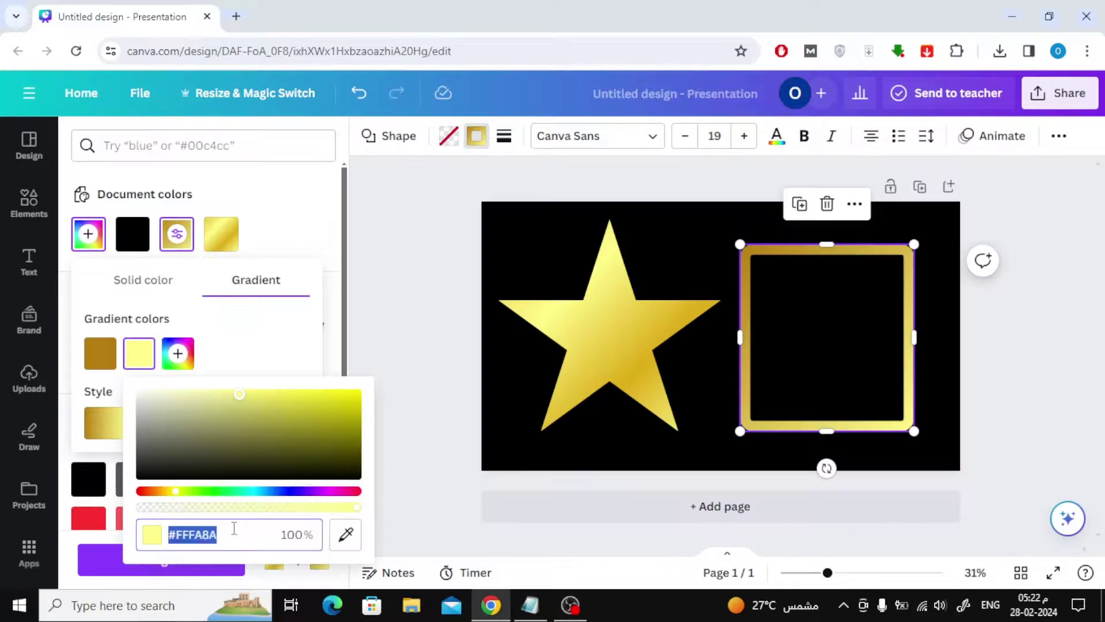
{"action": "key", "text": "ctrl+v"}
{"action": "left_click", "coordinate": [263, 326]}
Step: Add a third border gradient stop set to #F9DF7B
{"action": "left_click", "coordinate": [177, 354]}
{"action": "left_click", "coordinate": [531, 604]}
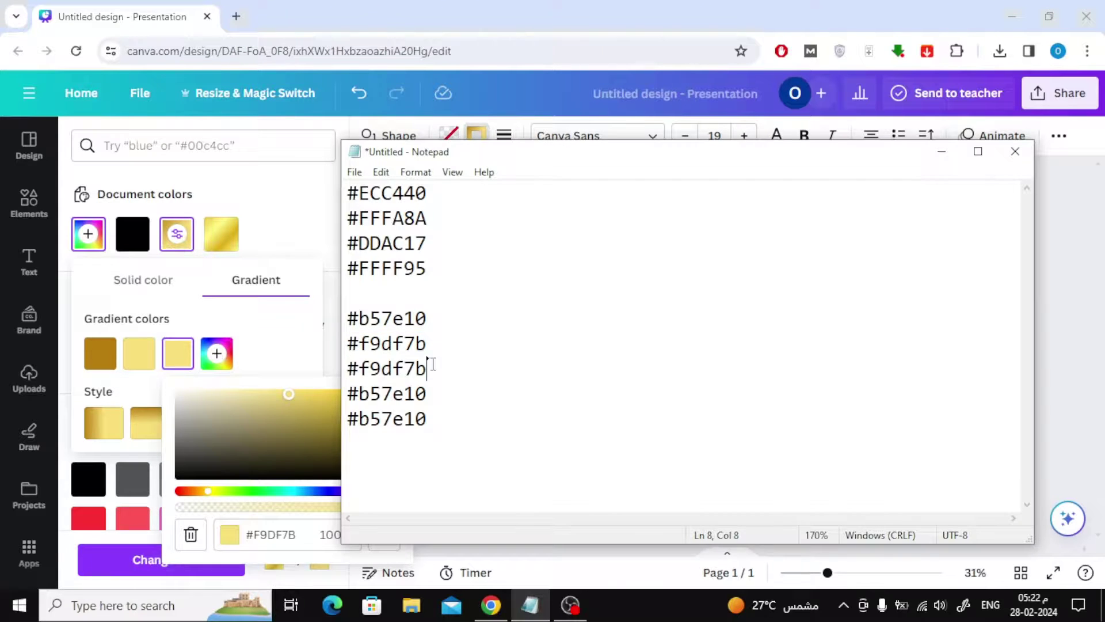
{"action": "left_click_drag", "start_coordinate": [437, 369], "coordinate": [346, 368]}
{"action": "key", "text": "ctrl+c"}
{"action": "left_click", "coordinate": [276, 535]}
{"action": "key", "text": "ctrl+v"}
{"action": "left_click", "coordinate": [275, 337]}
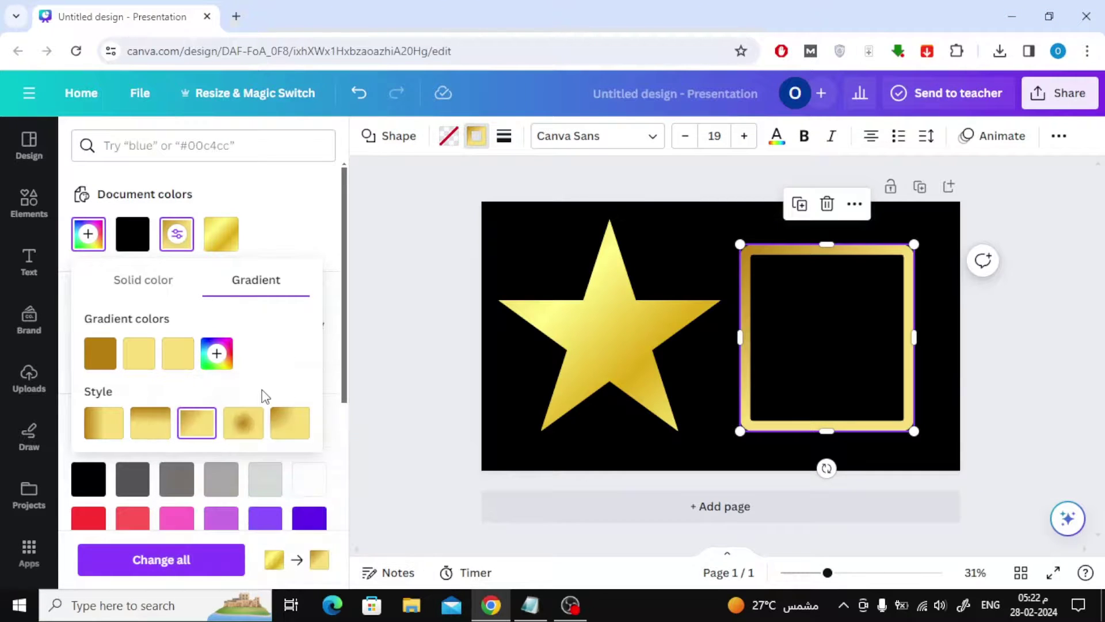
Step: Add a fourth border gradient stop set to #B57E10
{"action": "left_click", "coordinate": [216, 353]}
{"action": "left_click", "coordinate": [530, 605]}
{"action": "left_click_drag", "start_coordinate": [436, 394], "coordinate": [362, 394]}
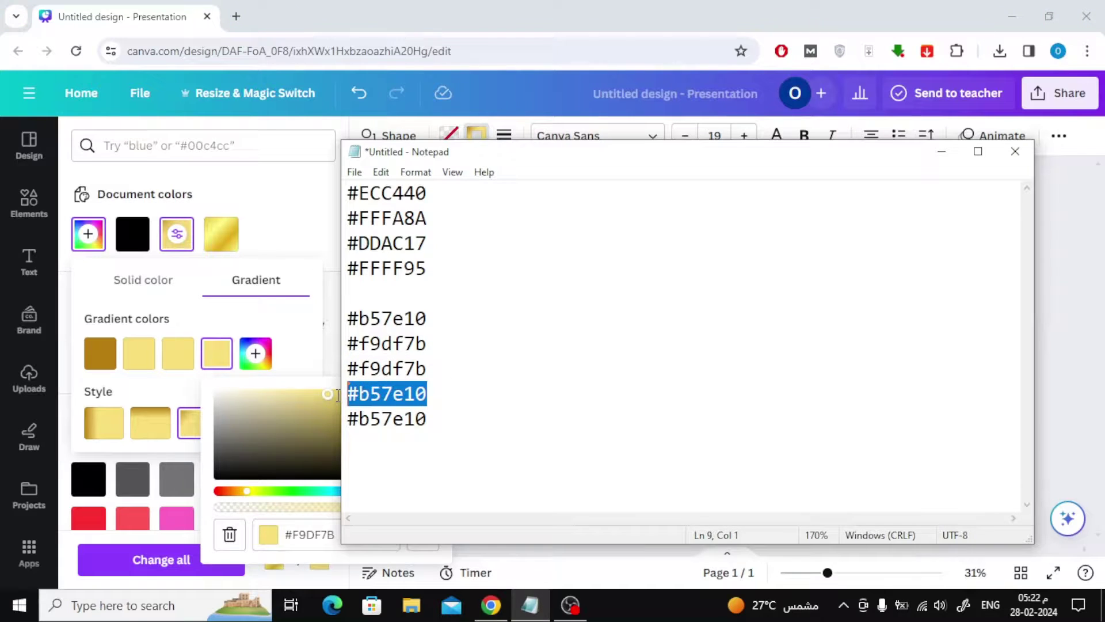
{"action": "key", "text": "ctrl+c"}
{"action": "left_click", "coordinate": [320, 534]}
{"action": "key", "text": "ctrl+v"}
{"action": "left_click", "coordinate": [309, 336]}
Step: Set the fifth border gradient stop to #B57E10 and close the editor
{"action": "left_click", "coordinate": [255, 353]}
{"action": "left_click", "coordinate": [531, 604]}
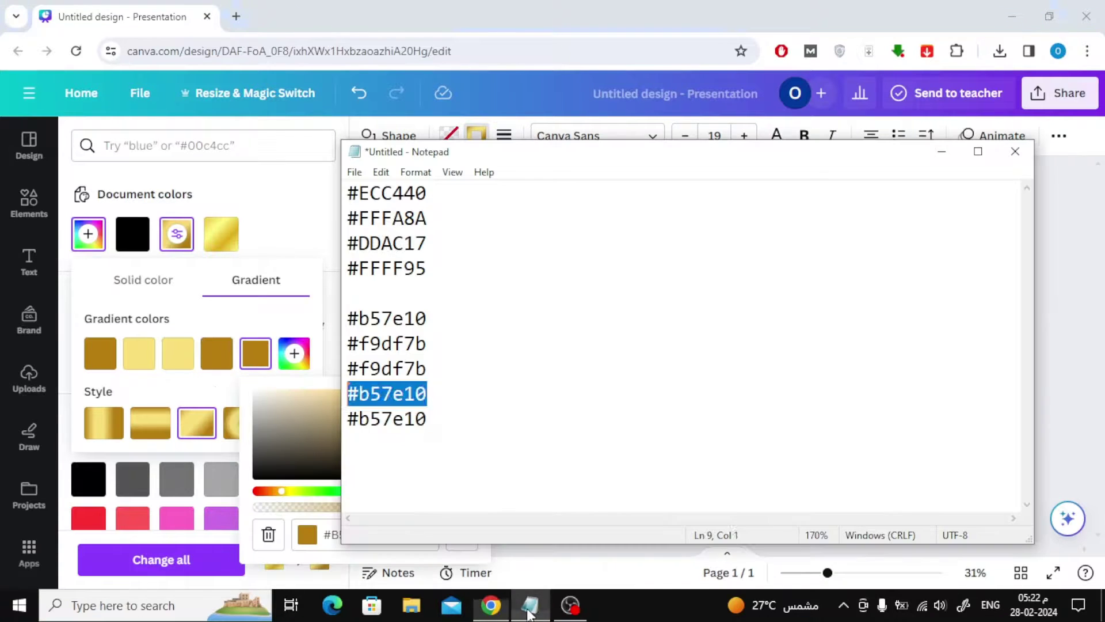
{"action": "left_click_drag", "start_coordinate": [428, 419], "coordinate": [350, 423]}
{"action": "left_click", "coordinate": [331, 529]}
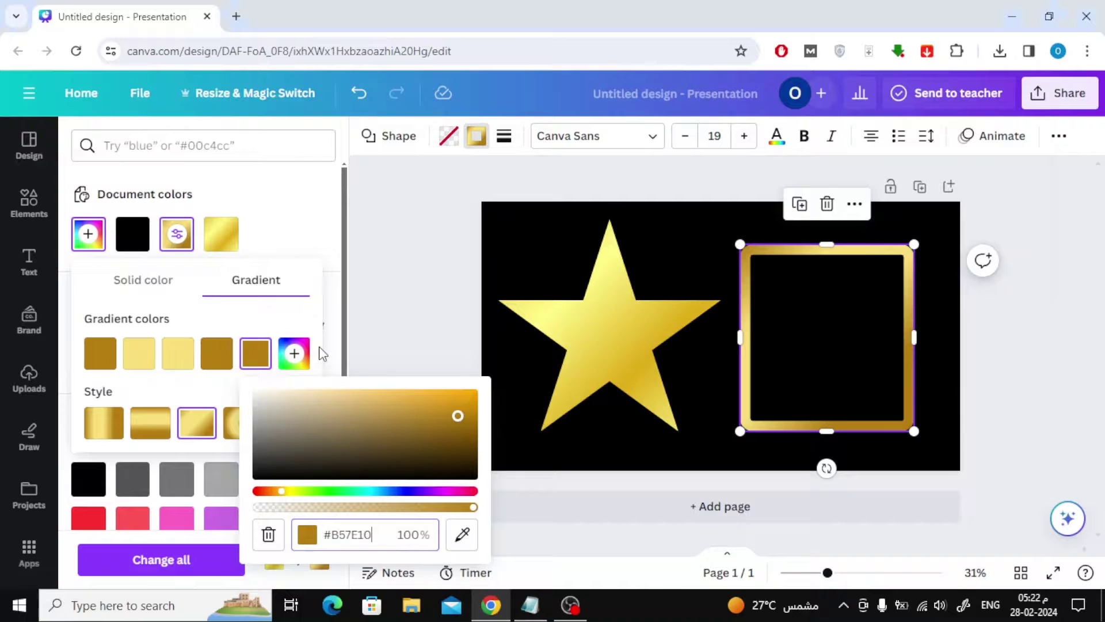
{"action": "left_click", "coordinate": [301, 321]}
{"action": "left_click", "coordinate": [475, 136]}
Step: Fill the rounded square with the darker gold gradient from Document colors, then deselect it
{"action": "left_click", "coordinate": [481, 135]}
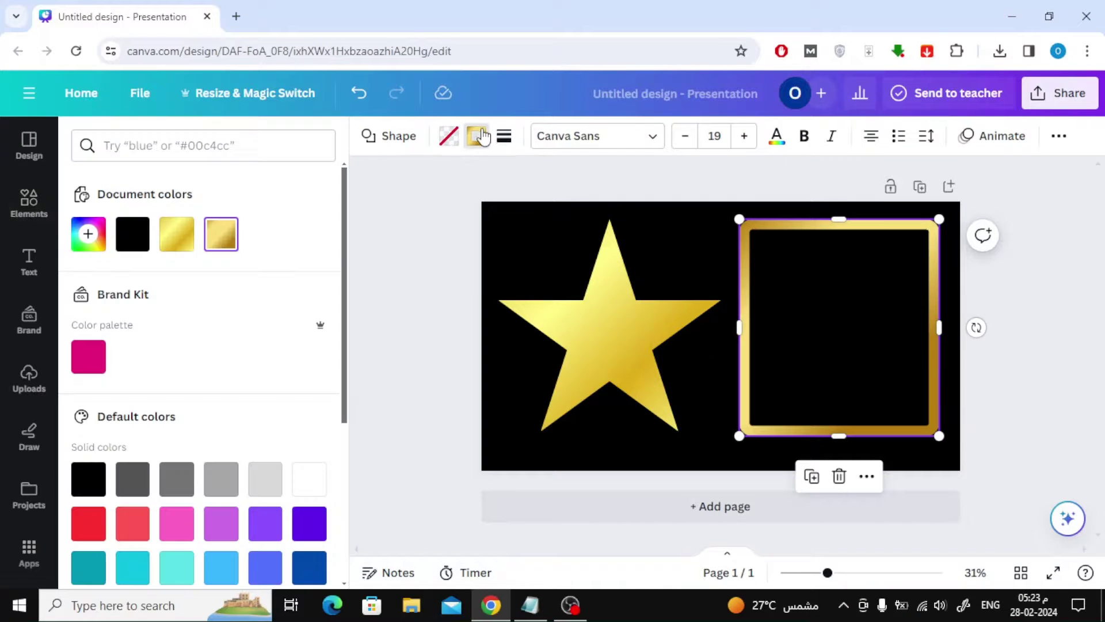
{"action": "left_click", "coordinate": [444, 140]}
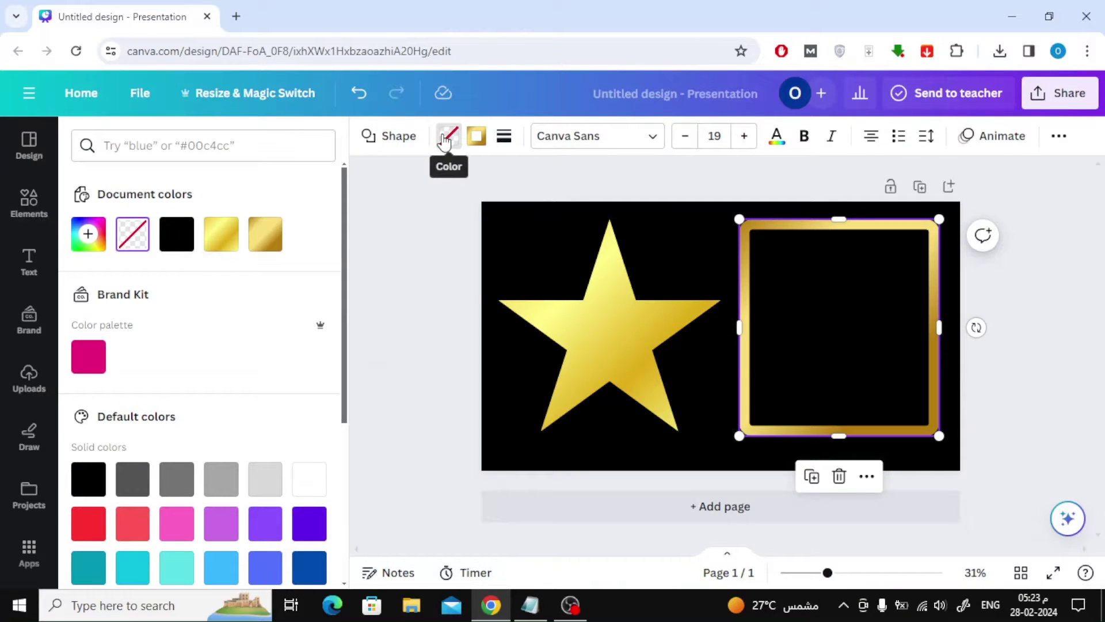
{"action": "left_click", "coordinate": [276, 250]}
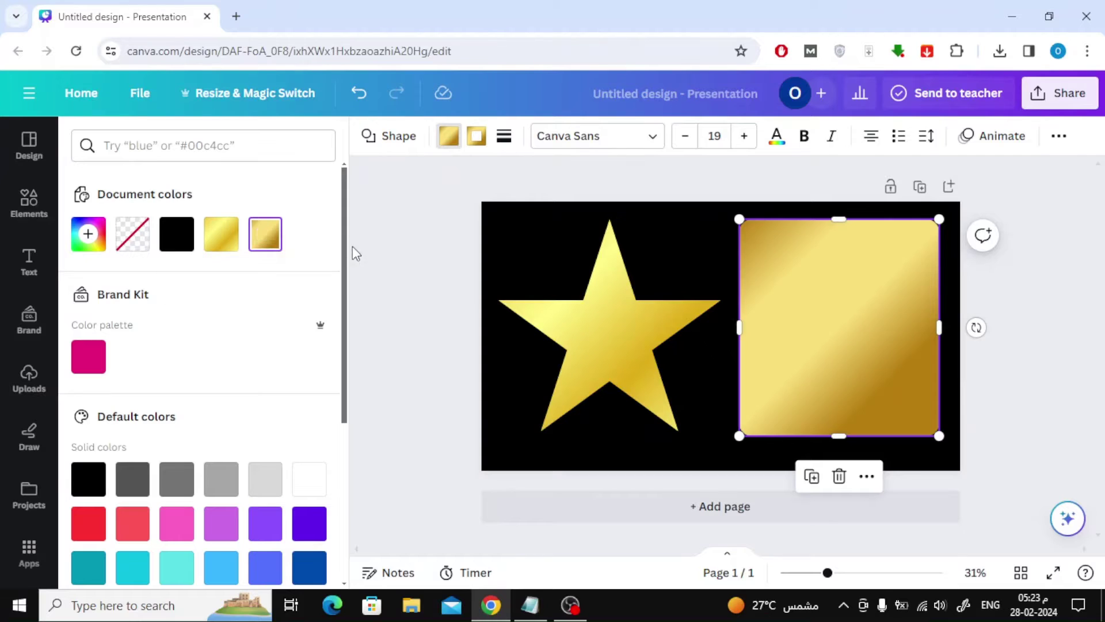
{"action": "left_click", "coordinate": [426, 250]}
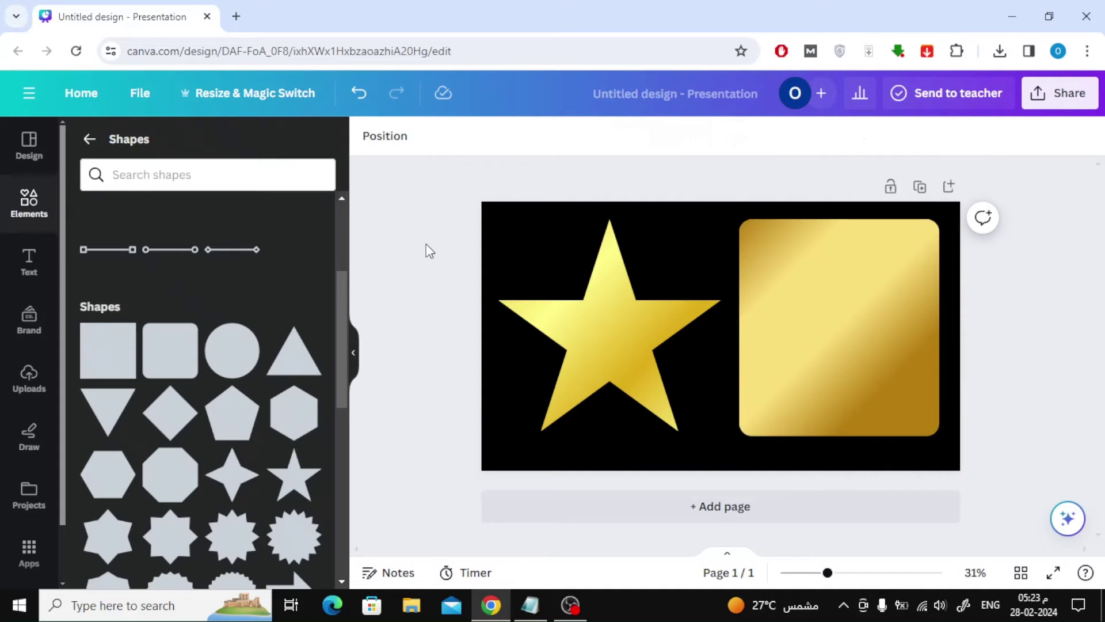